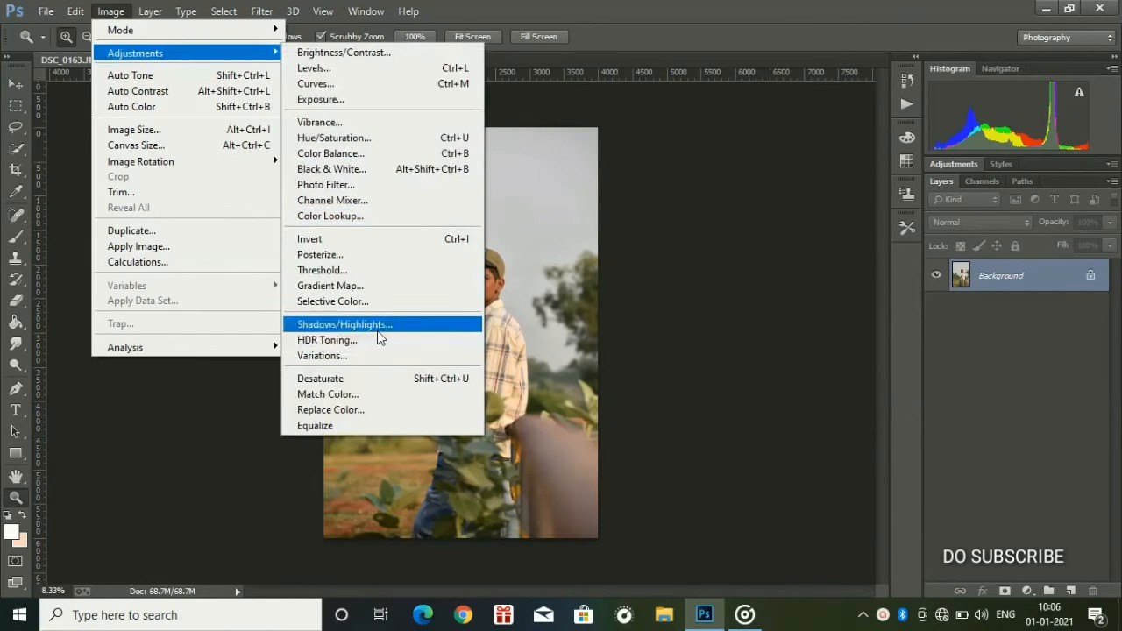
Apply a Shadows/Highlights adjustment to the photo with shadows at 35% and highlights at 0%.
left_click(380, 332)
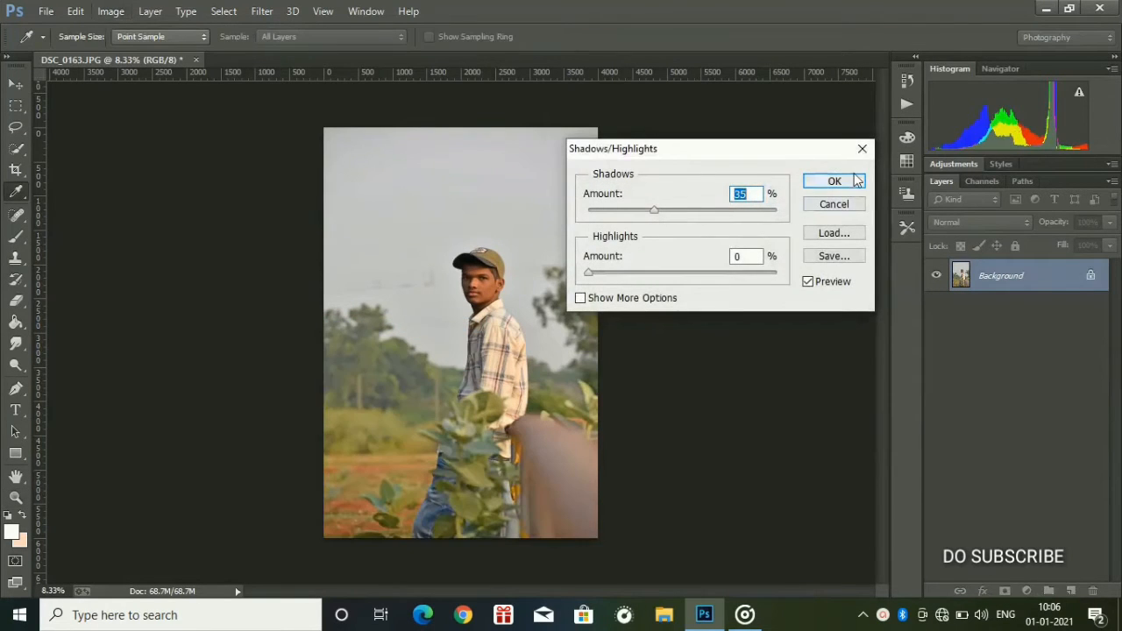
left_click(835, 181)
key("z")
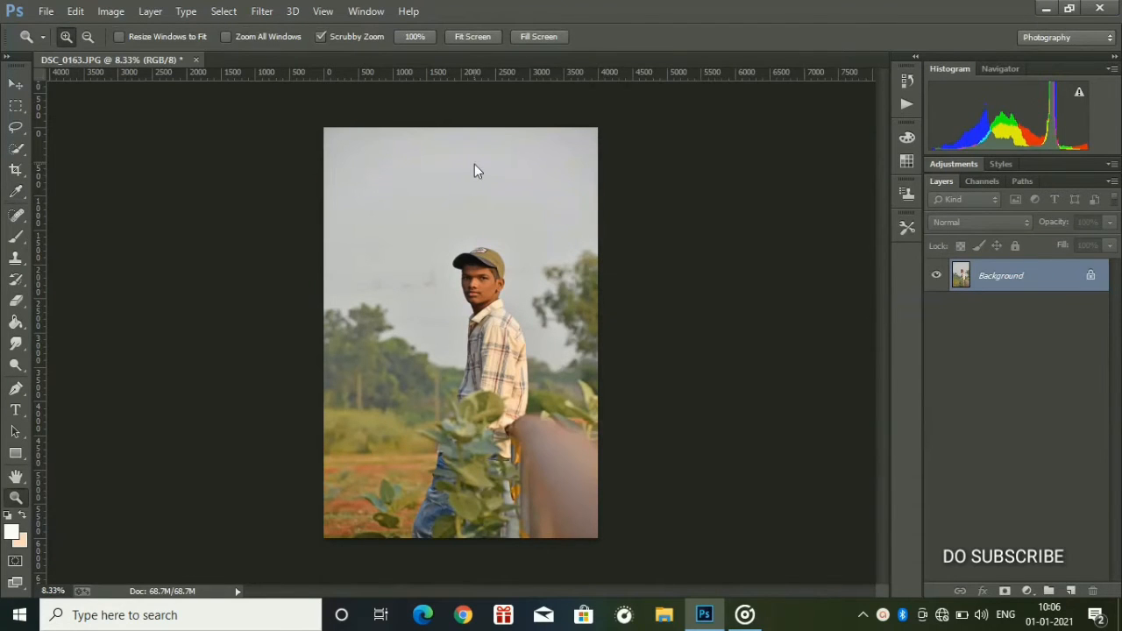
Smooth the subject's skin with the Imagenomic Portraiture filter using the Default preset.
left_click(261, 11)
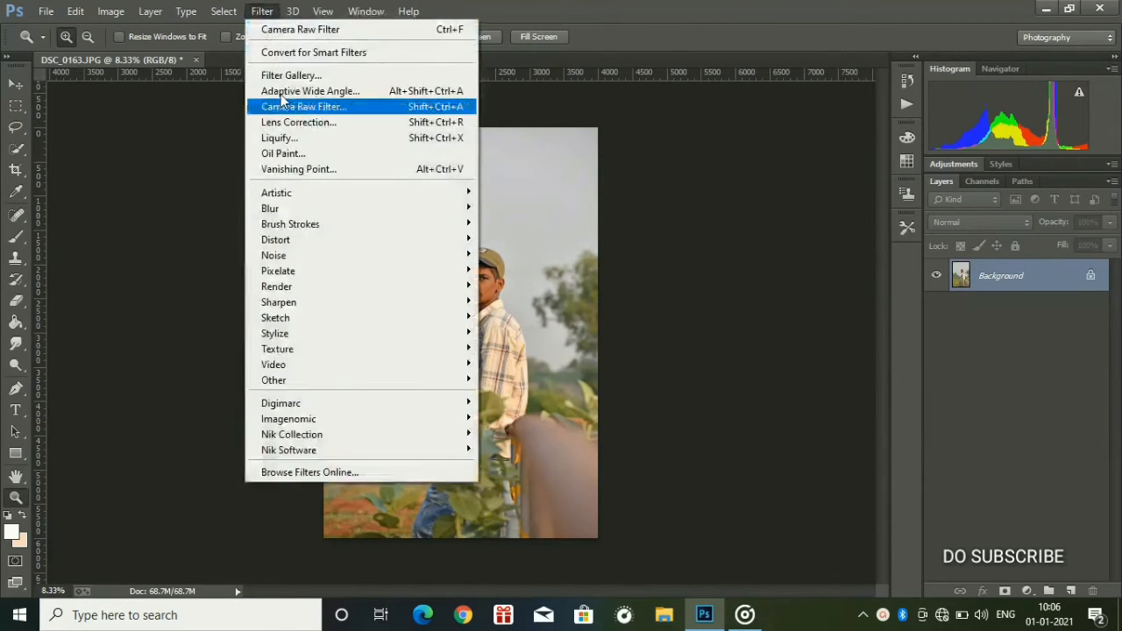
mouse_move(311, 419)
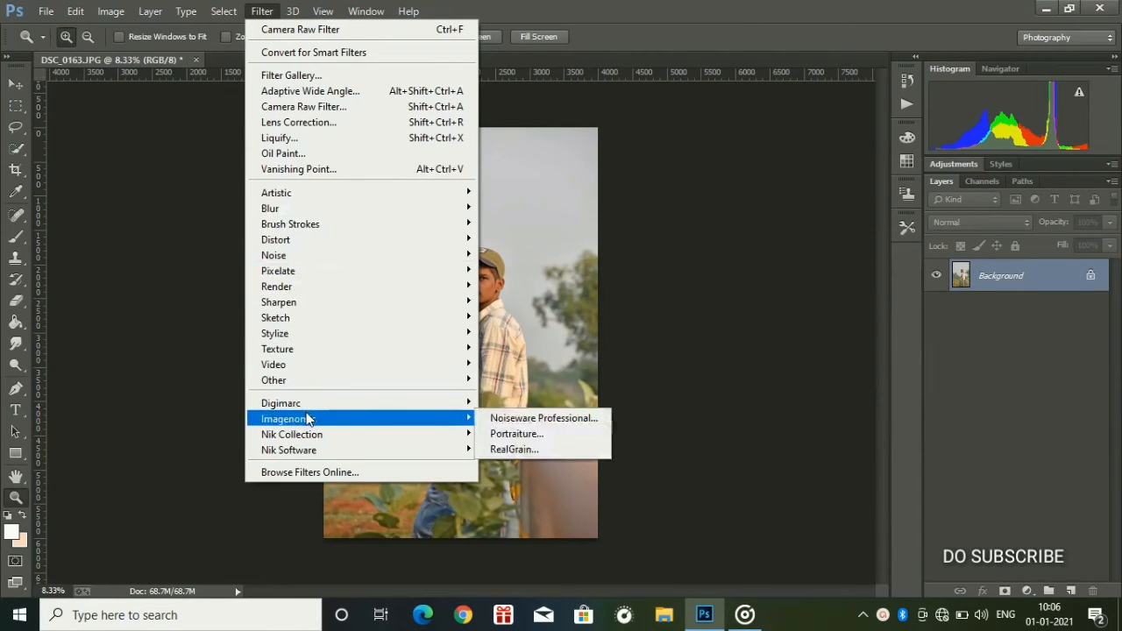
left_click(517, 434)
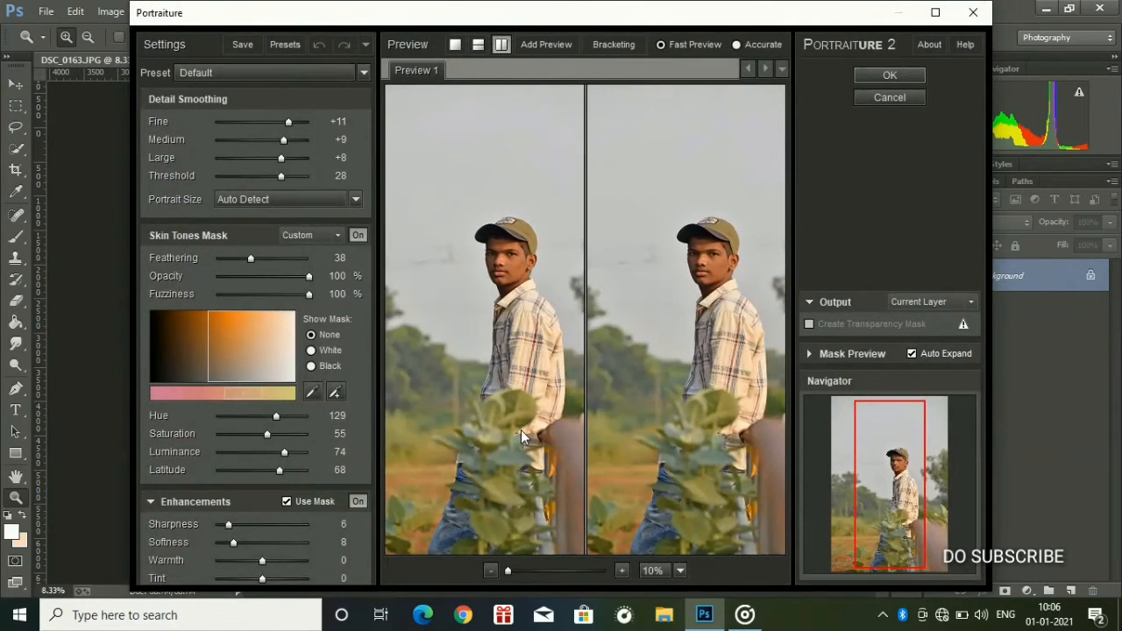
key("Return")
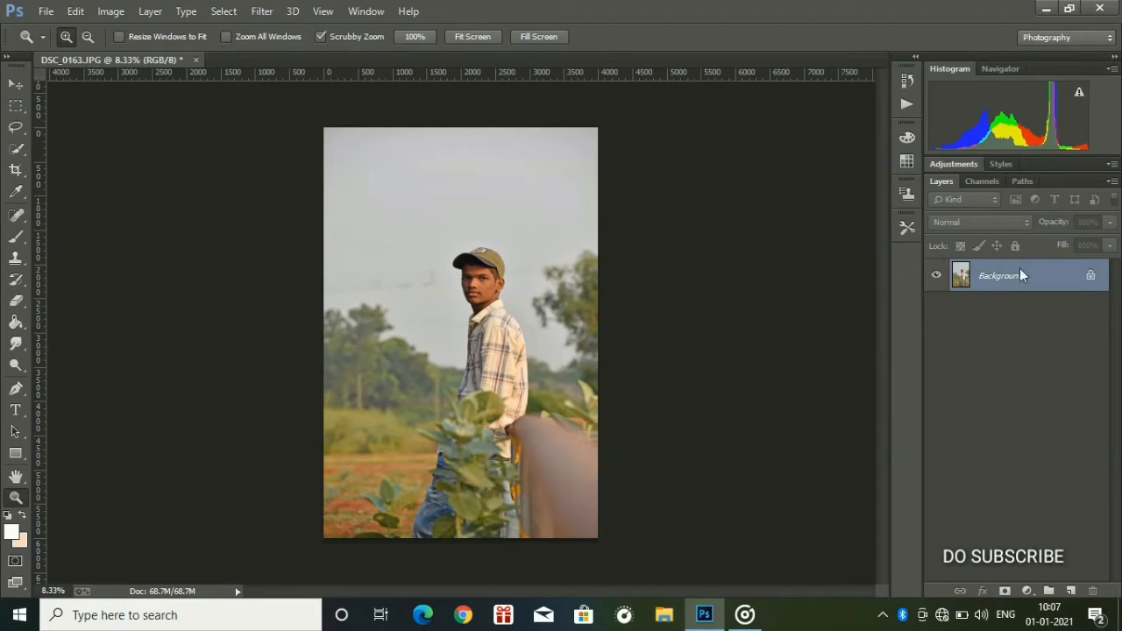
Duplicate the Background layer and apply the automatic tone correction to the copy in the Camera Raw Filter.
key("ctrl+j")
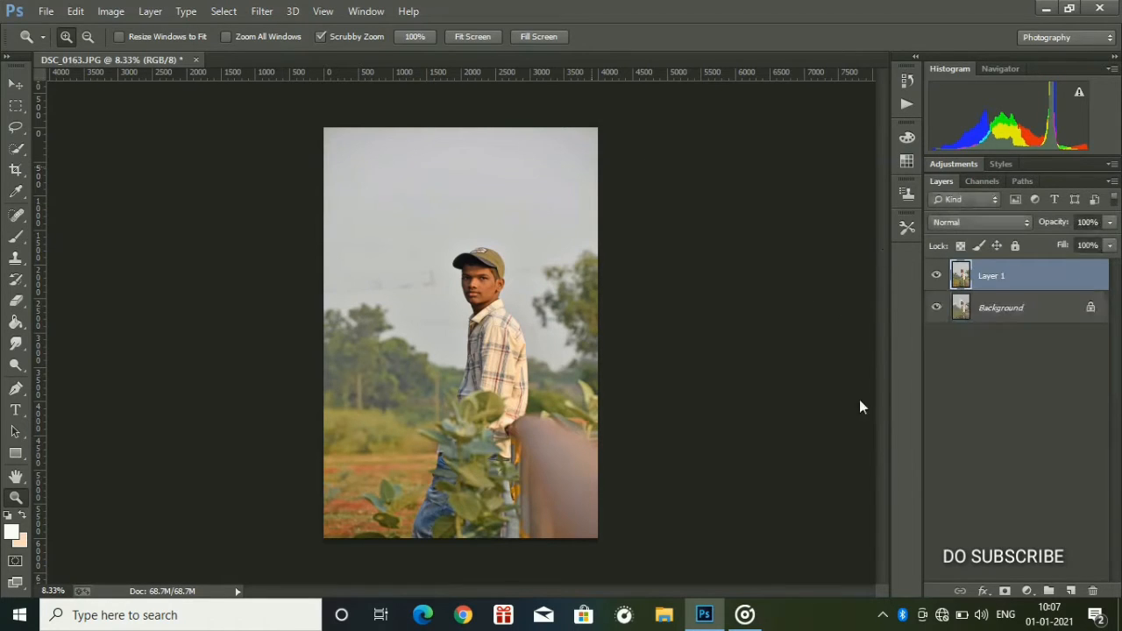
left_click(261, 11)
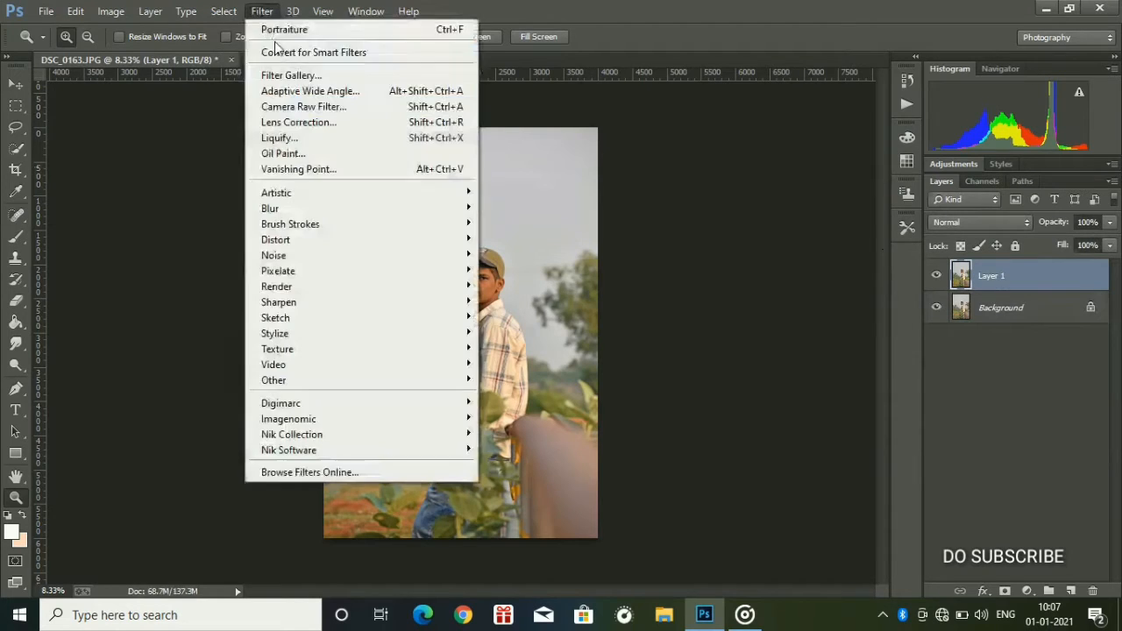
left_click(303, 107)
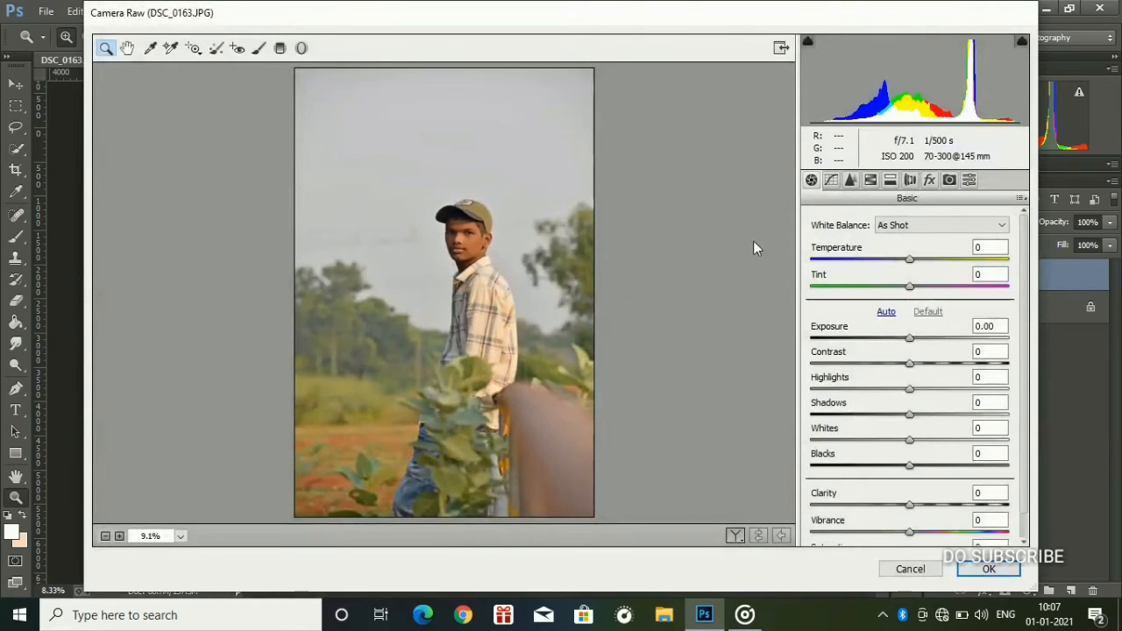
left_click(886, 312)
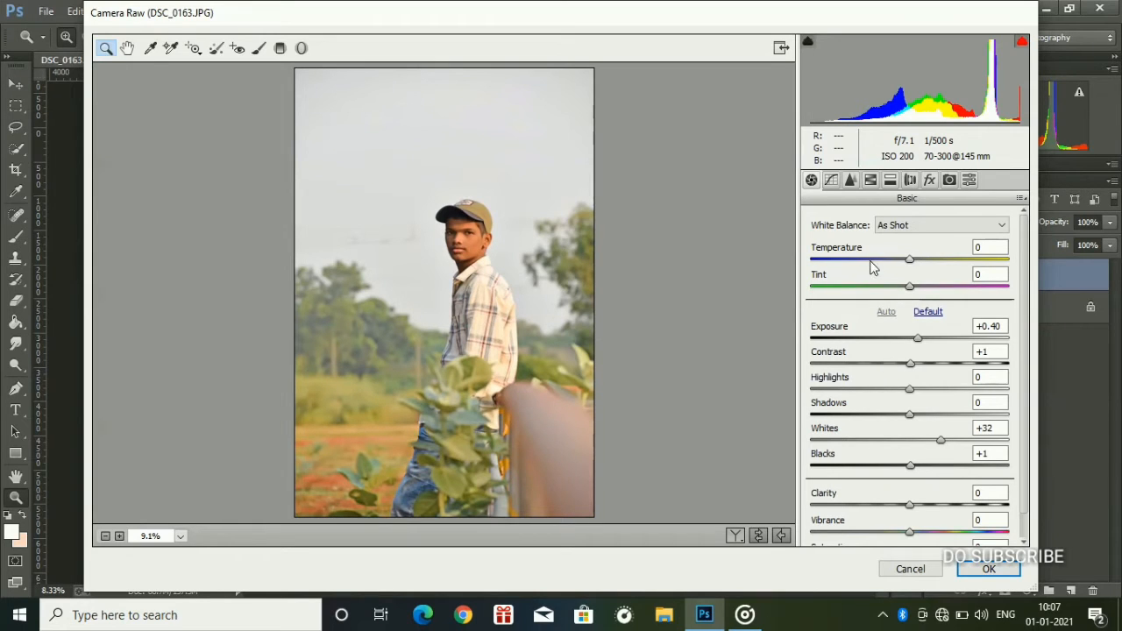
left_click_drag(868, 281, 860, 276)
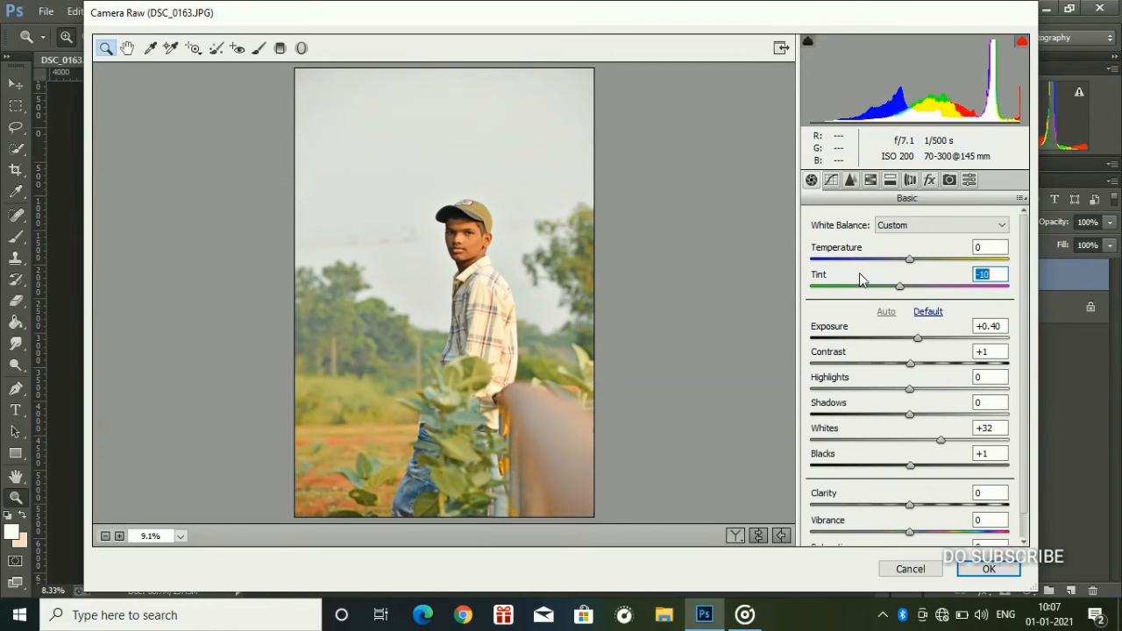
left_click(870, 181)
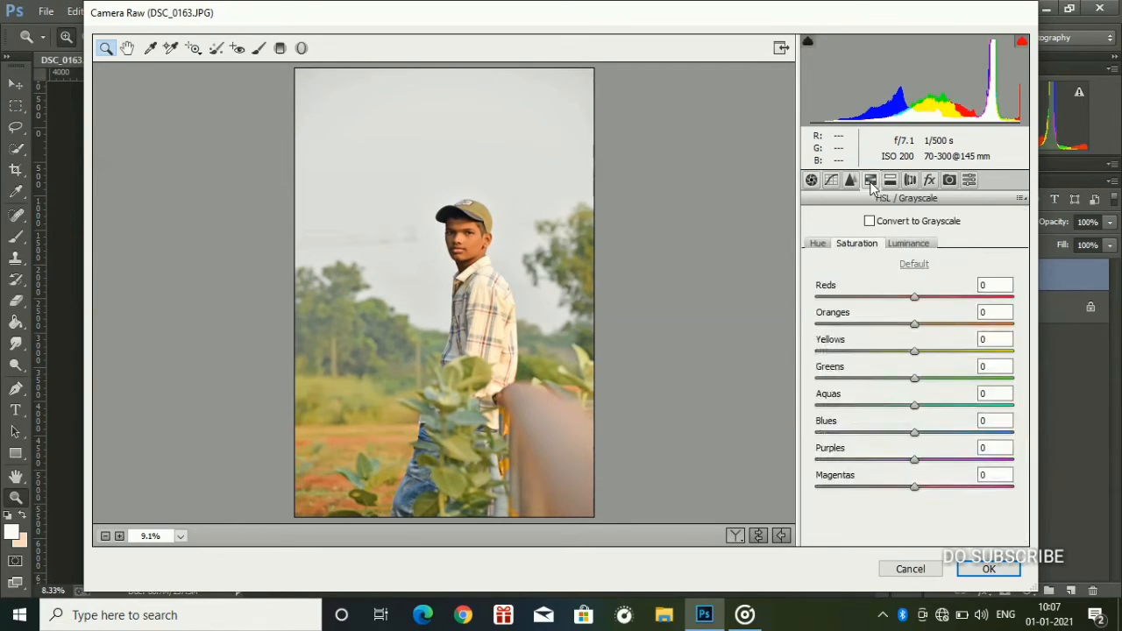
left_click(812, 181)
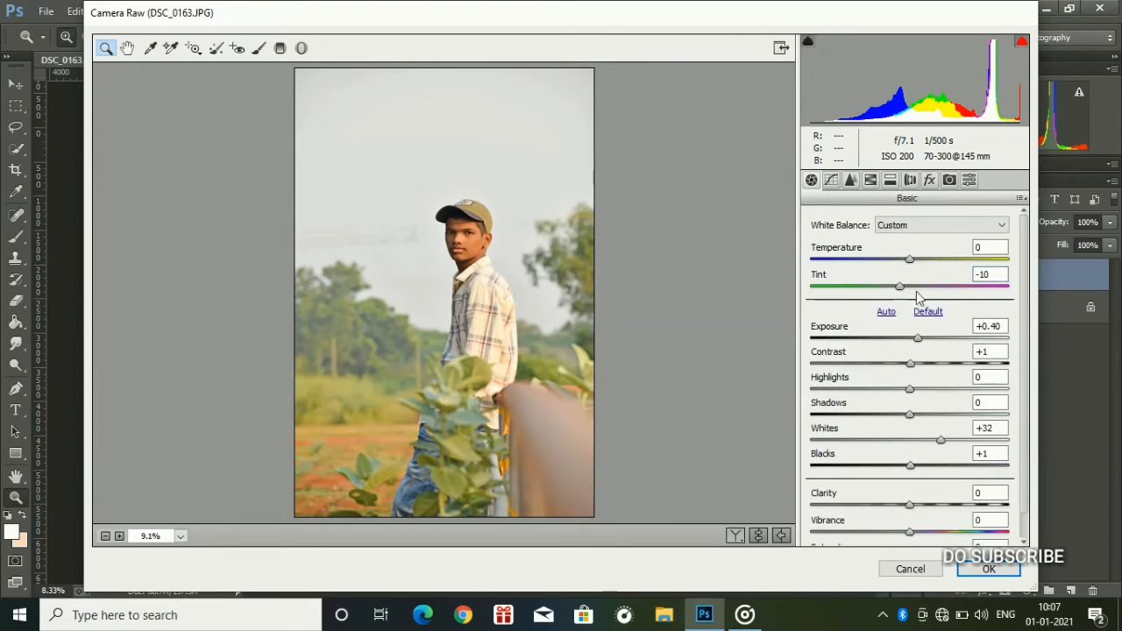
double_click(900, 289)
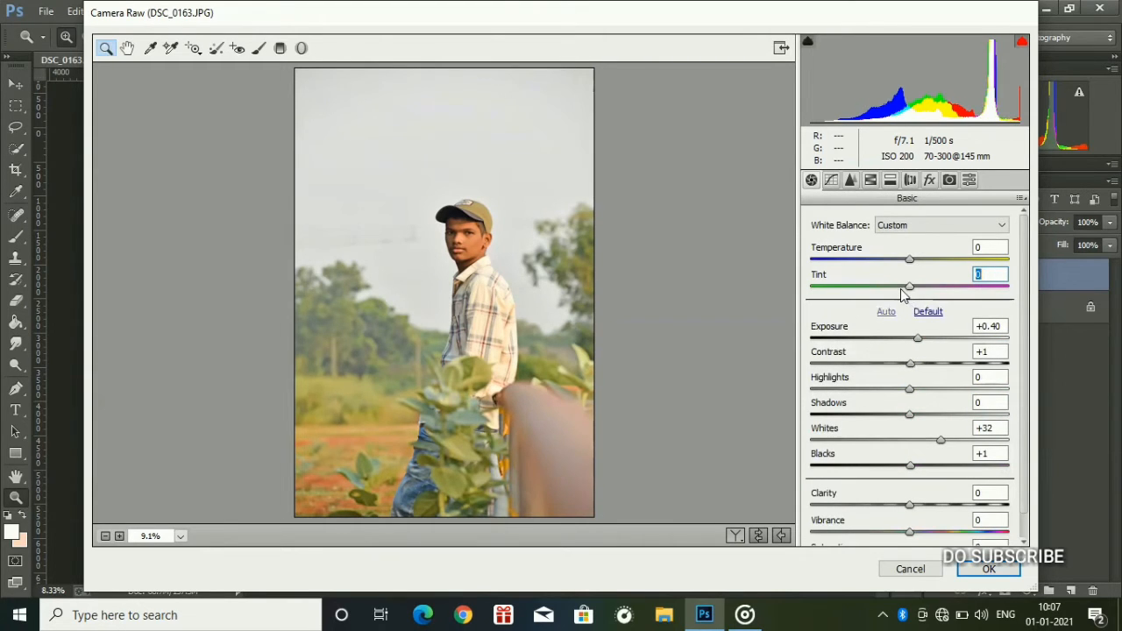
Set the HSL saturation of yellows and greens to -100, keeping oranges at 0.
left_click(870, 182)
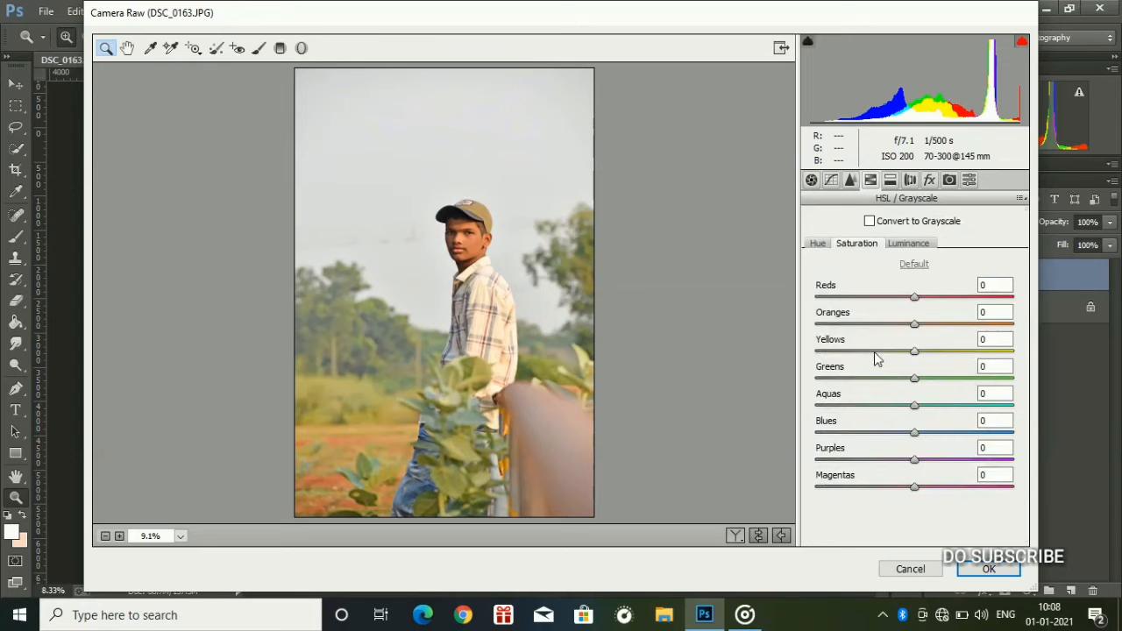
left_click_drag(877, 347, 717, 331)
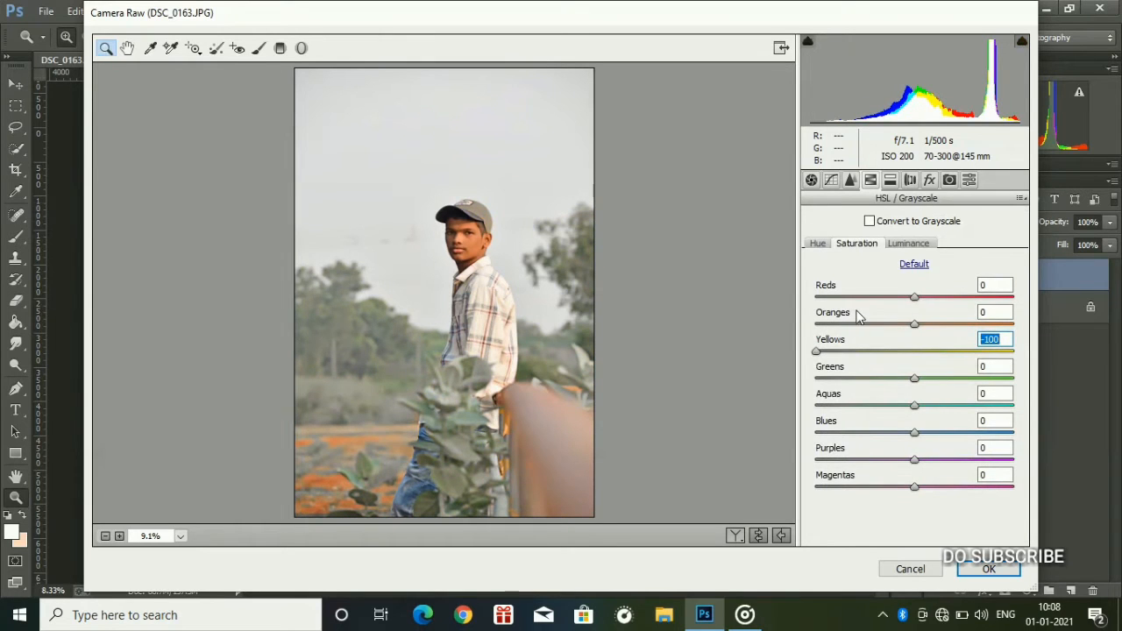
left_click_drag(833, 311, 784, 309)
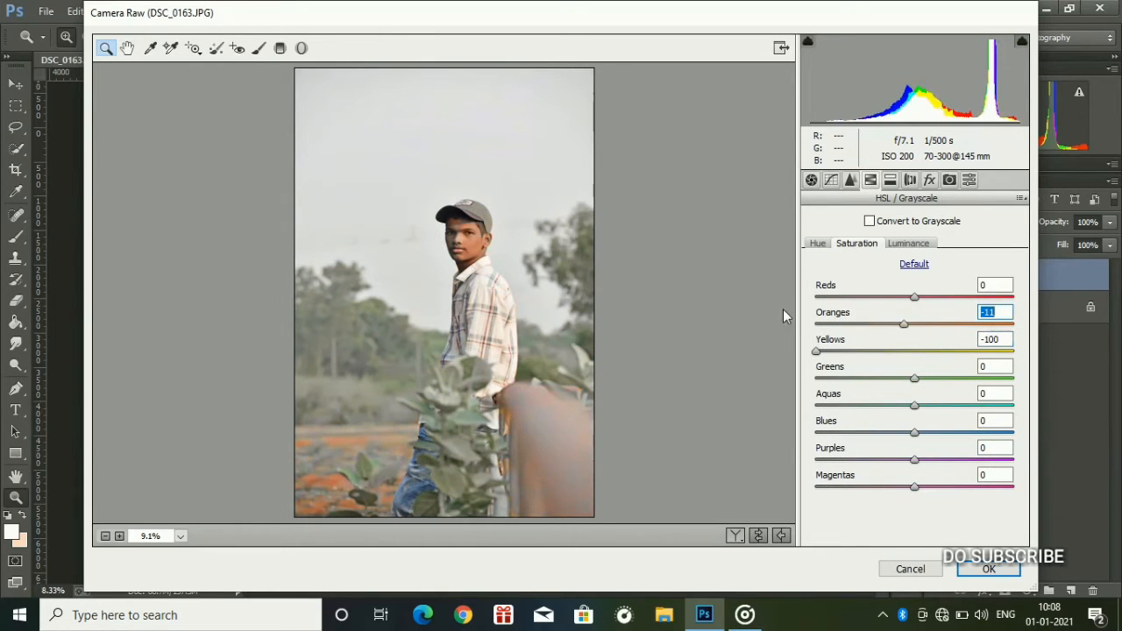
double_click(904, 323)
left_click_drag(901, 365, 699, 355)
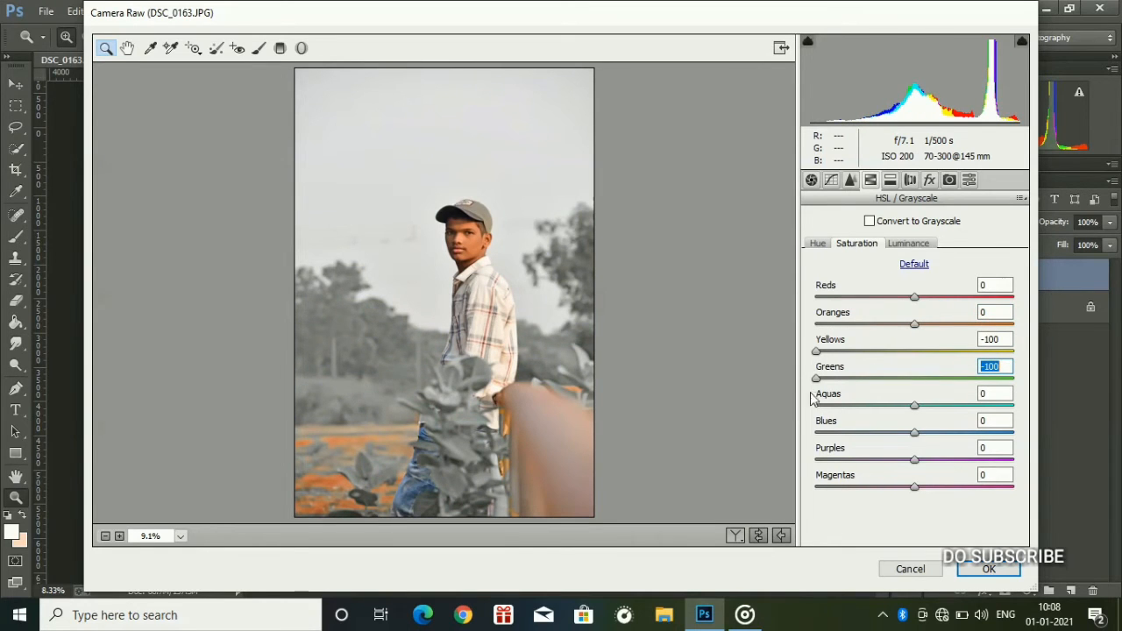
Raise the HSL saturation of aquas to +100 and blues to +71, and apply the Camera Raw Filter to the layer.
left_click_drag(859, 399, 989, 445)
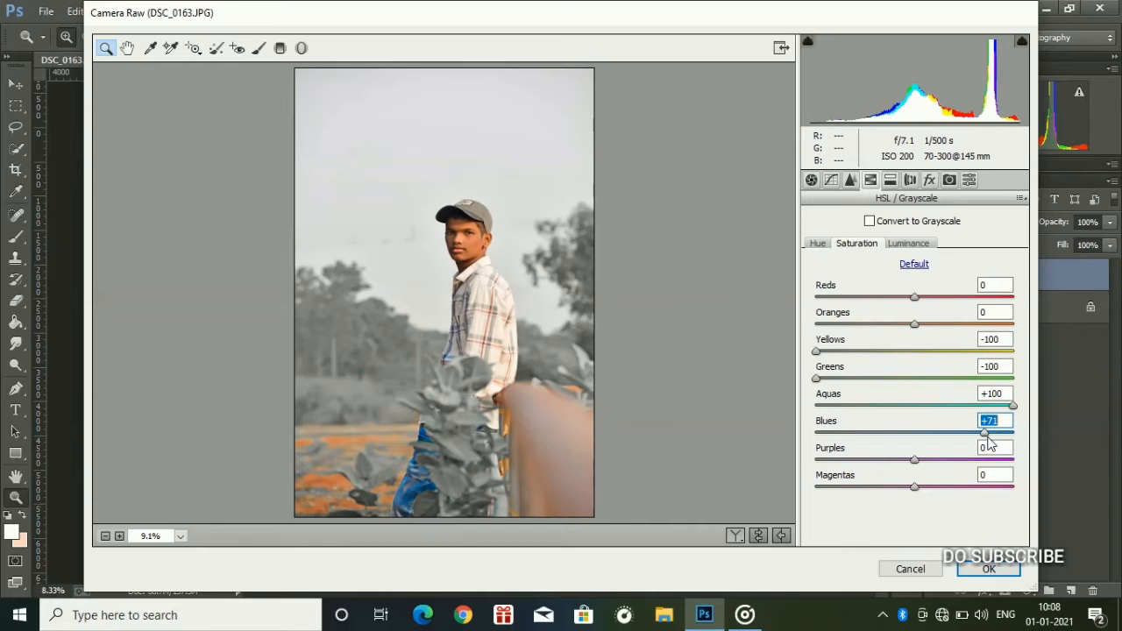
left_click(966, 574)
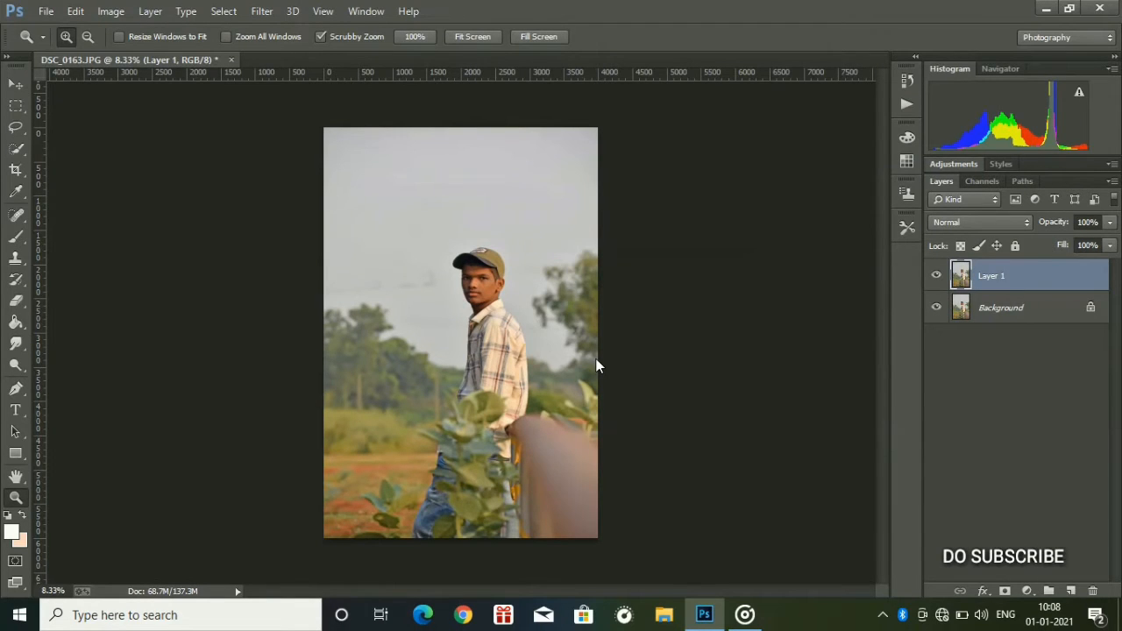
key("ctrl+z")
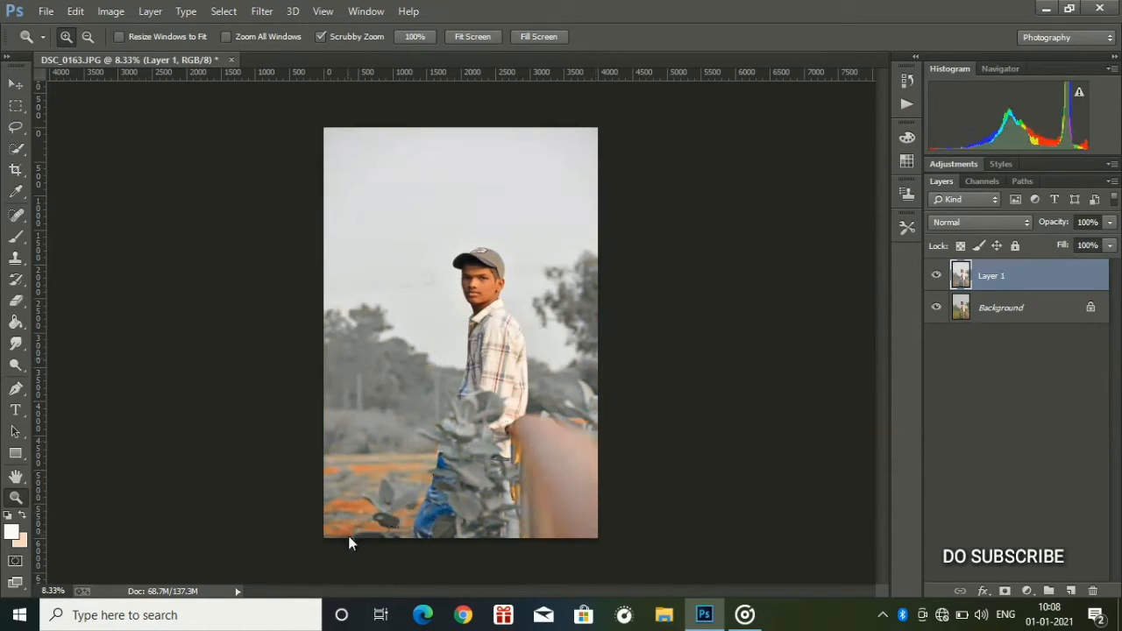
Select the orange ground area beside the blue jeans with the Quick Selection tool at a brush size of 154 px.
mouse_move(345, 545)
left_mouse_down()
mouse_move(417, 528)
mouse_move(336, 538)
left_mouse_up()
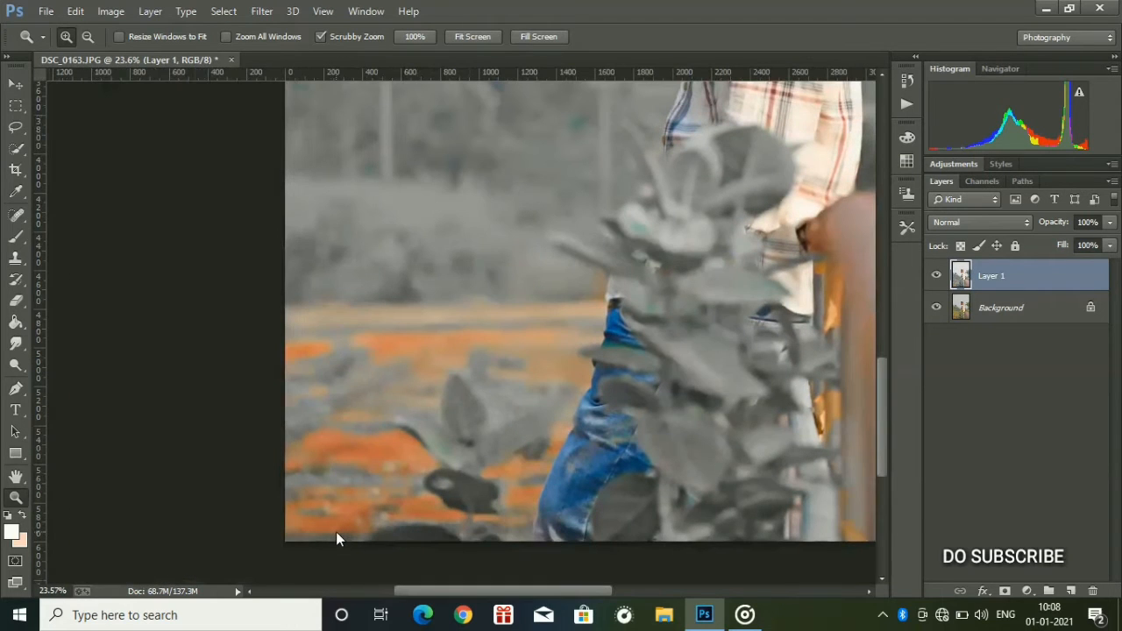
left_click(16, 147)
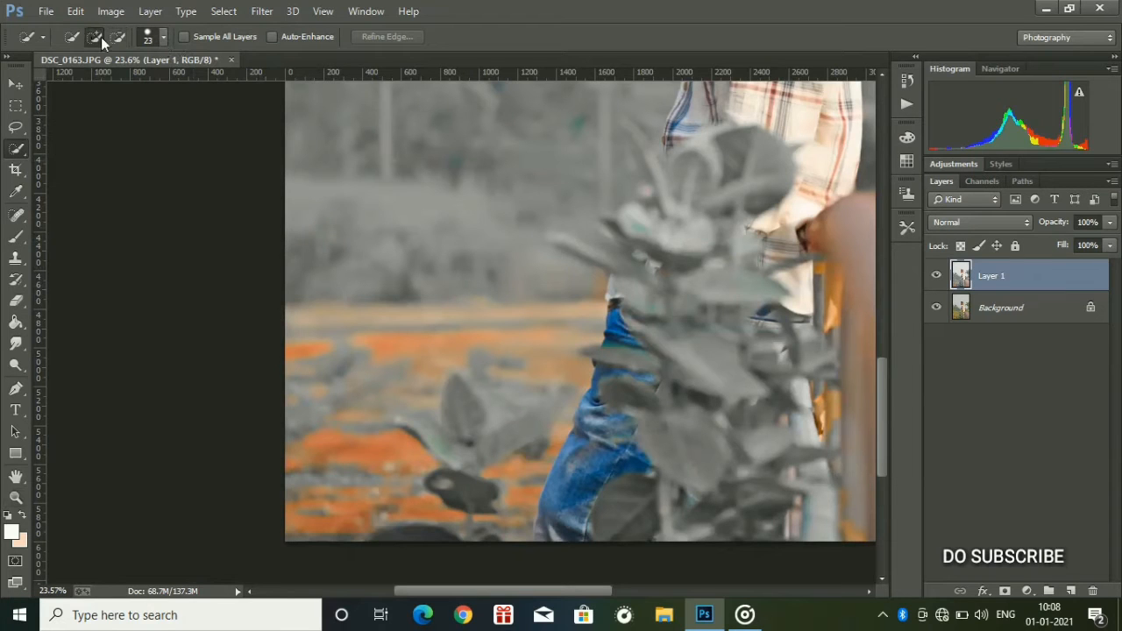
left_click(163, 36)
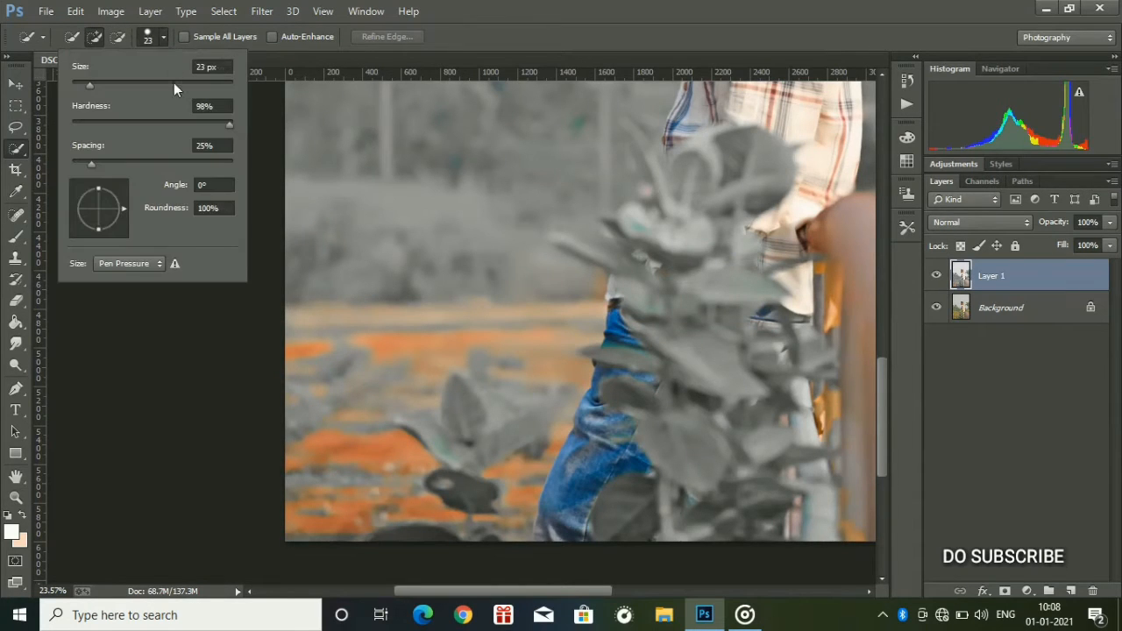
left_click(174, 85)
left_click(552, 330)
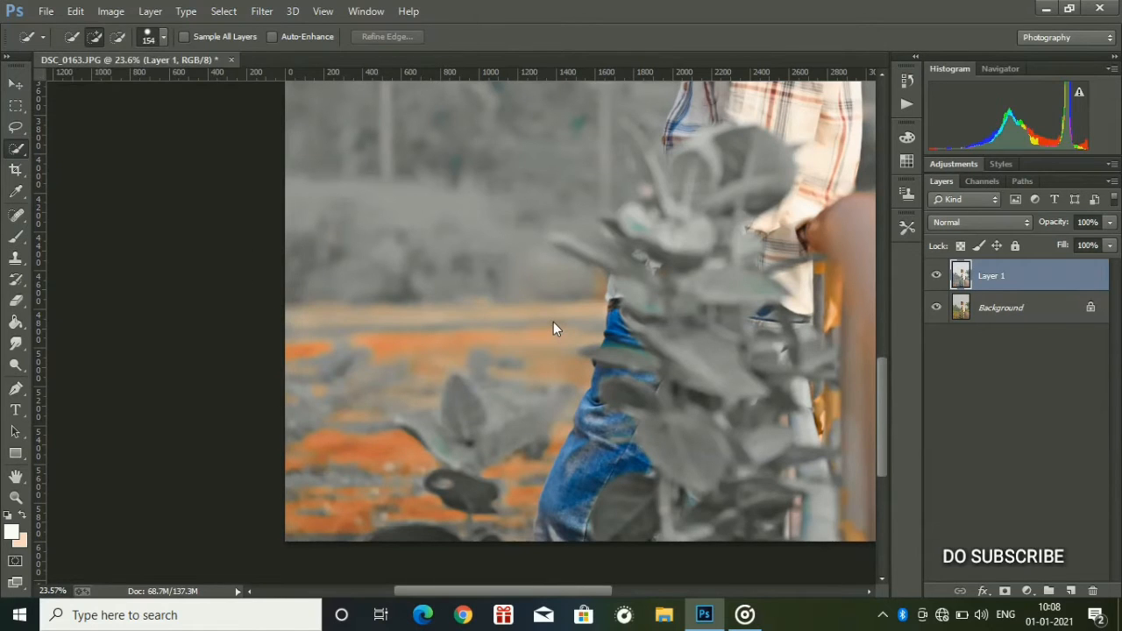
left_click_drag(456, 426, 430, 455)
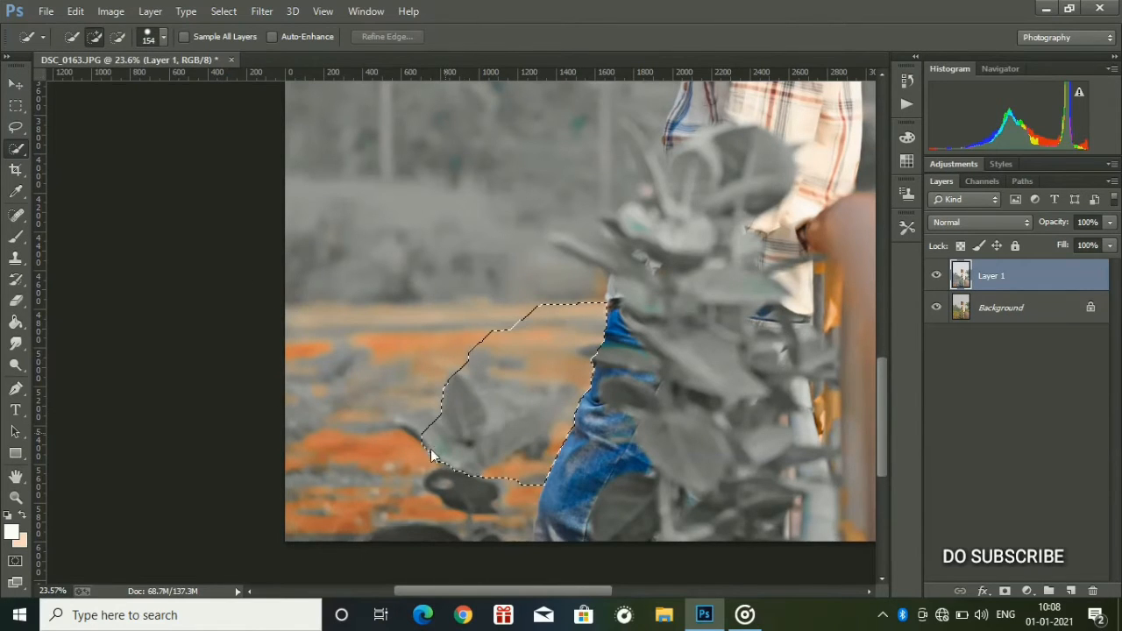
left_click(306, 519)
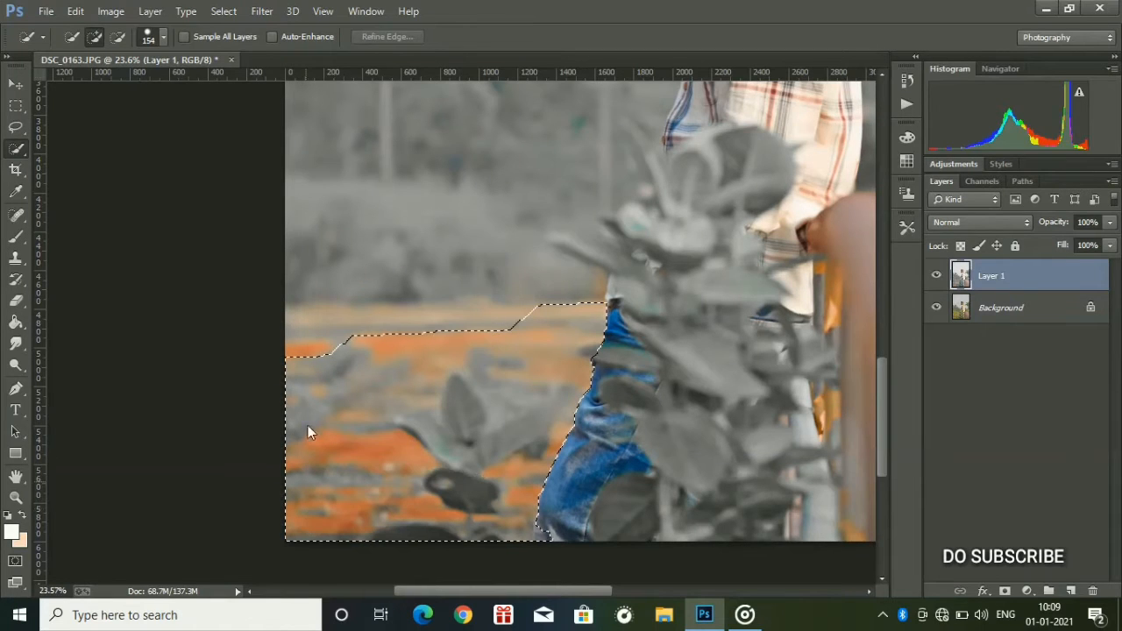
left_click(309, 309)
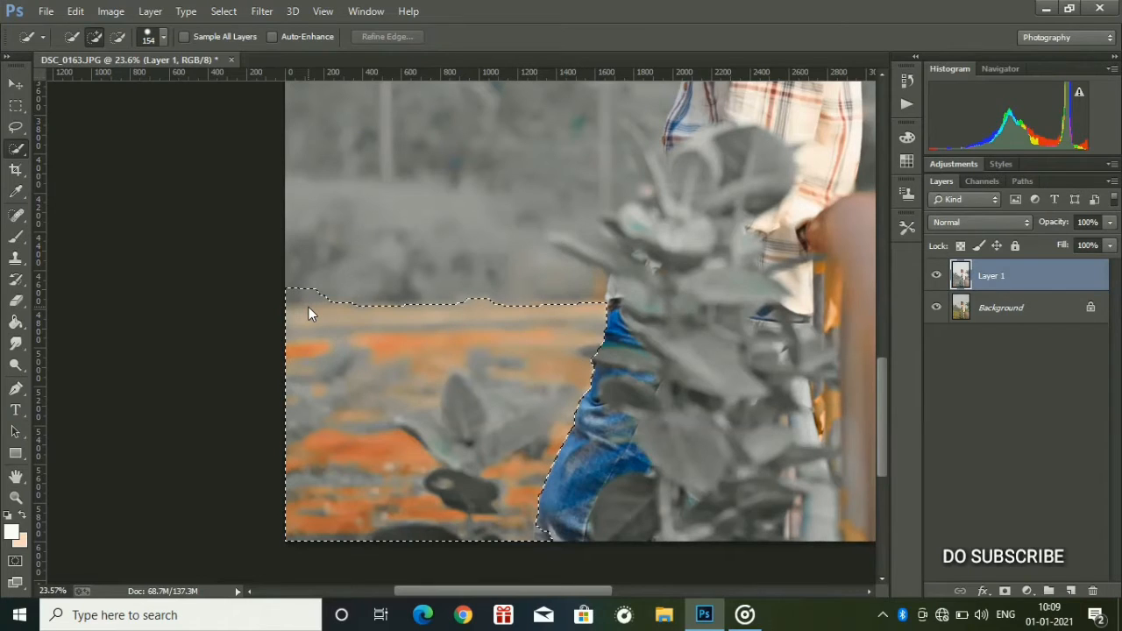
Set the HSL saturation of reds, oranges and yellows to -100 for the selected ground area in the Camera Raw Filter.
left_click(253, 9)
left_click(287, 106)
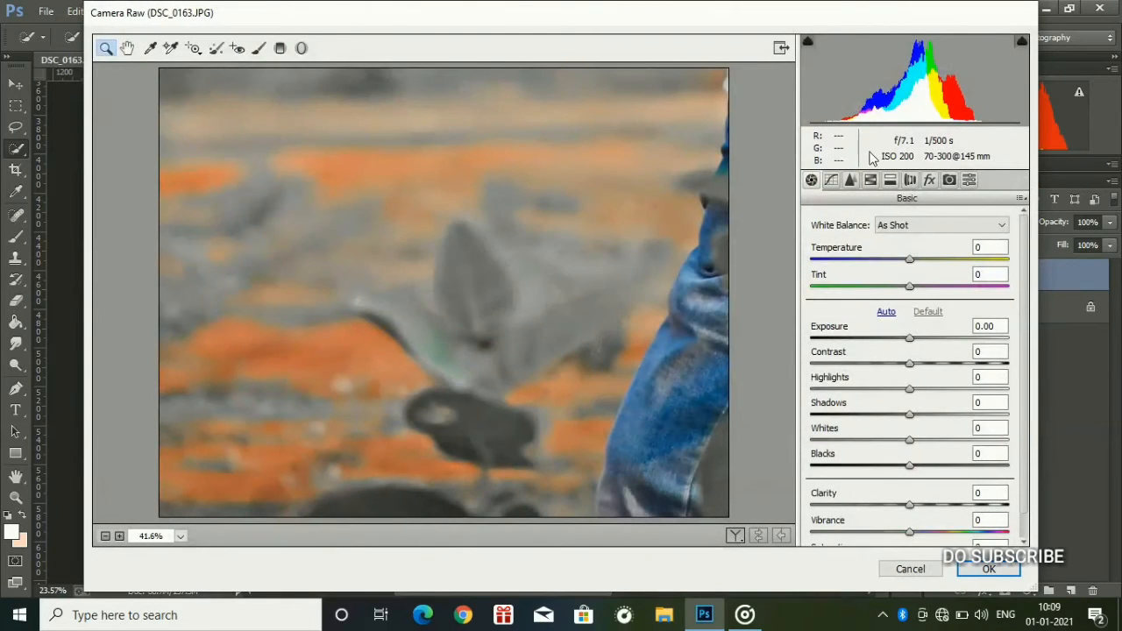
left_click(871, 180)
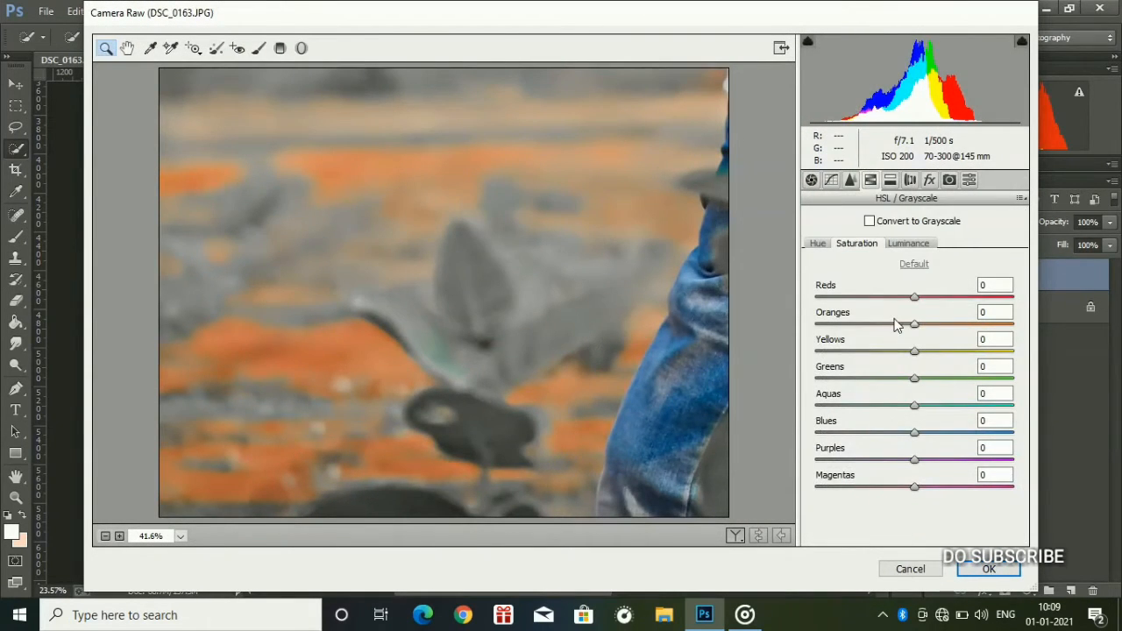
left_click_drag(896, 325, 681, 319)
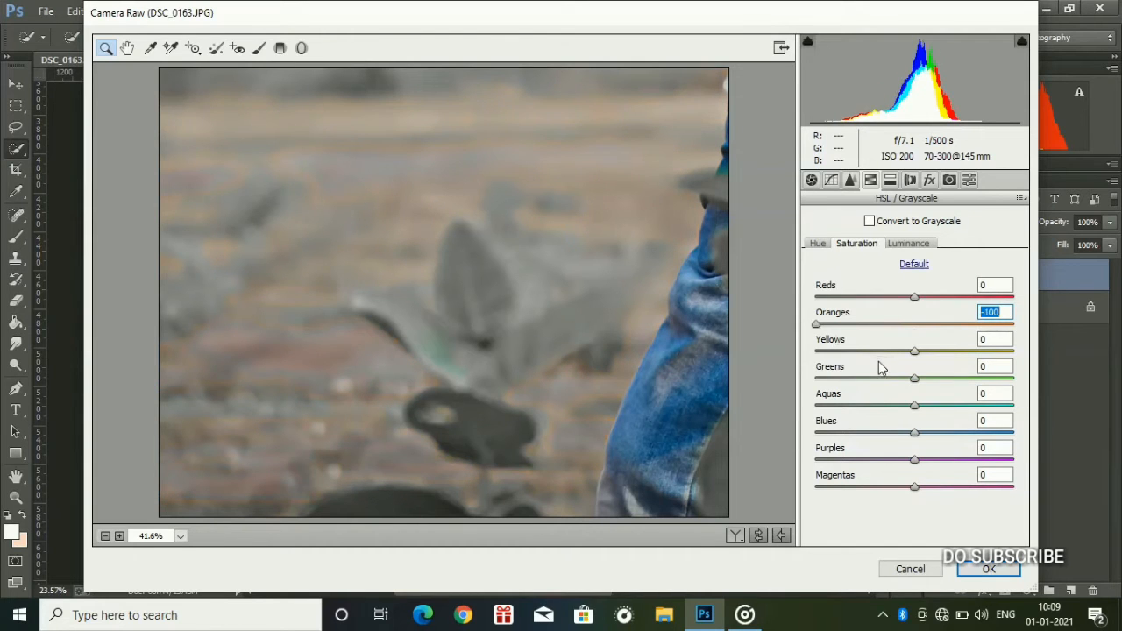
key("Tab")
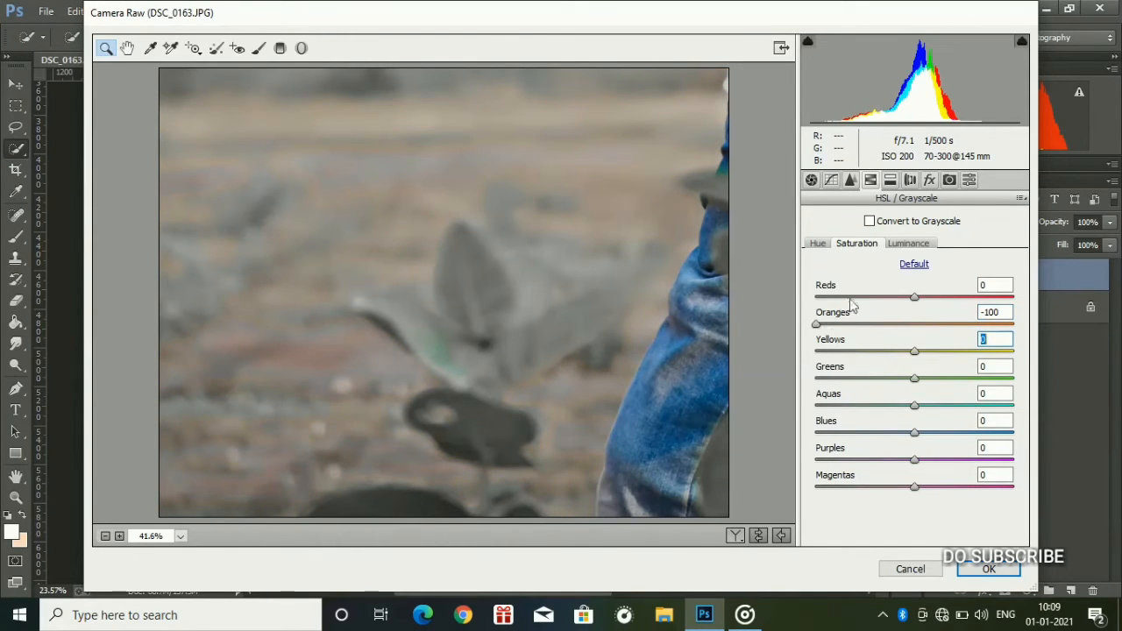
left_click_drag(862, 296, 656, 302)
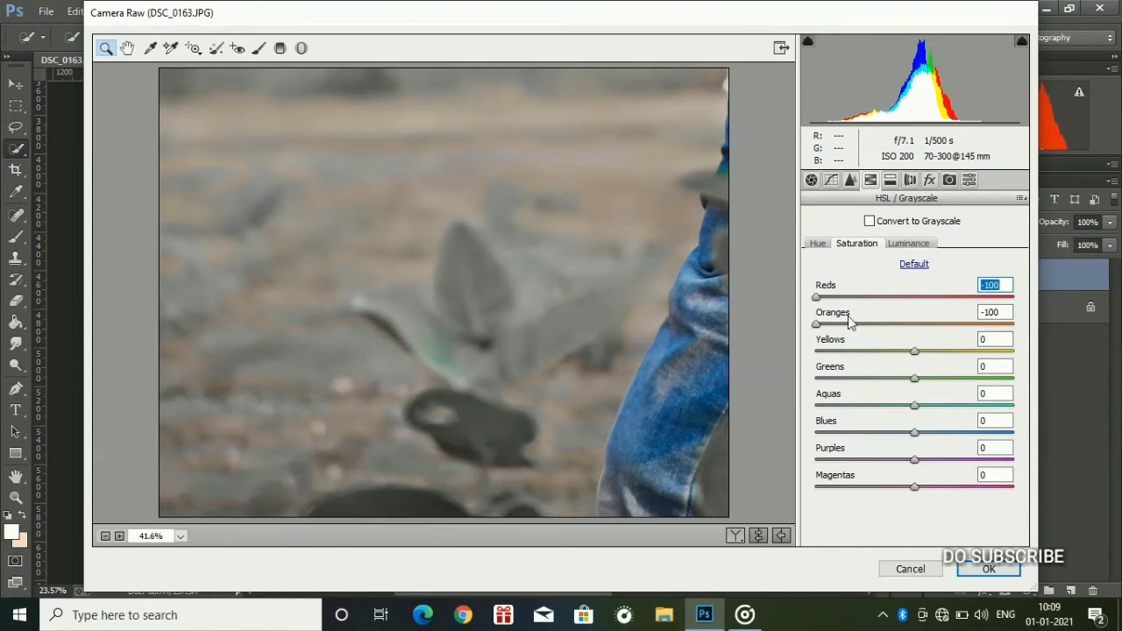
left_click_drag(888, 349, 643, 350)
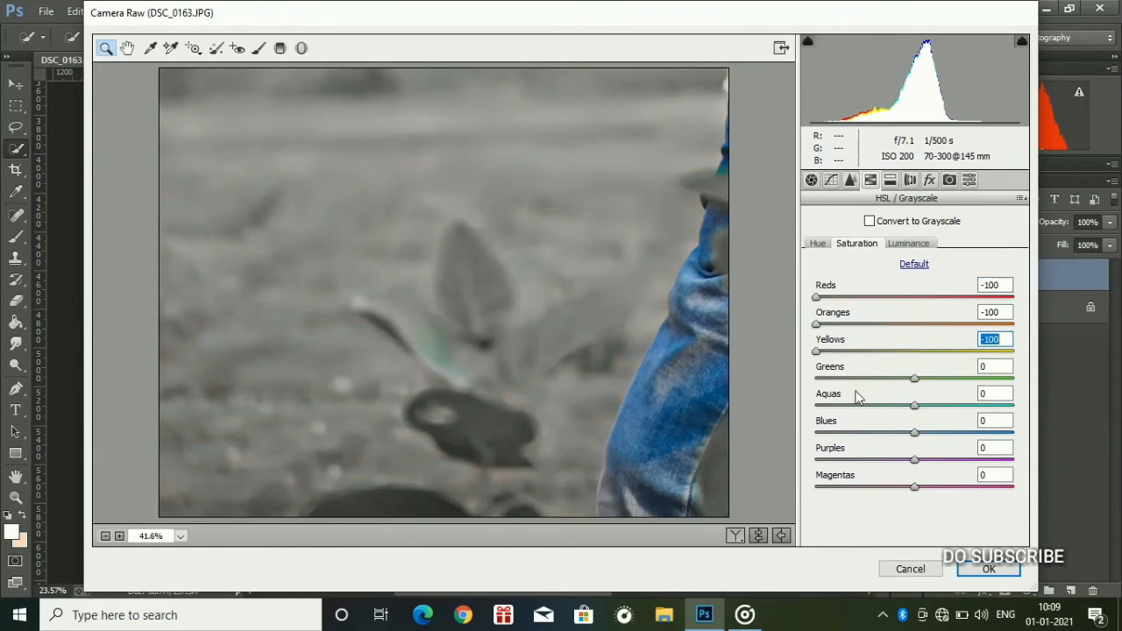
Lower the selected ground's greens saturation to -90, apply the Camera Raw Filter and deselect the area.
left_click_drag(884, 378, 825, 412)
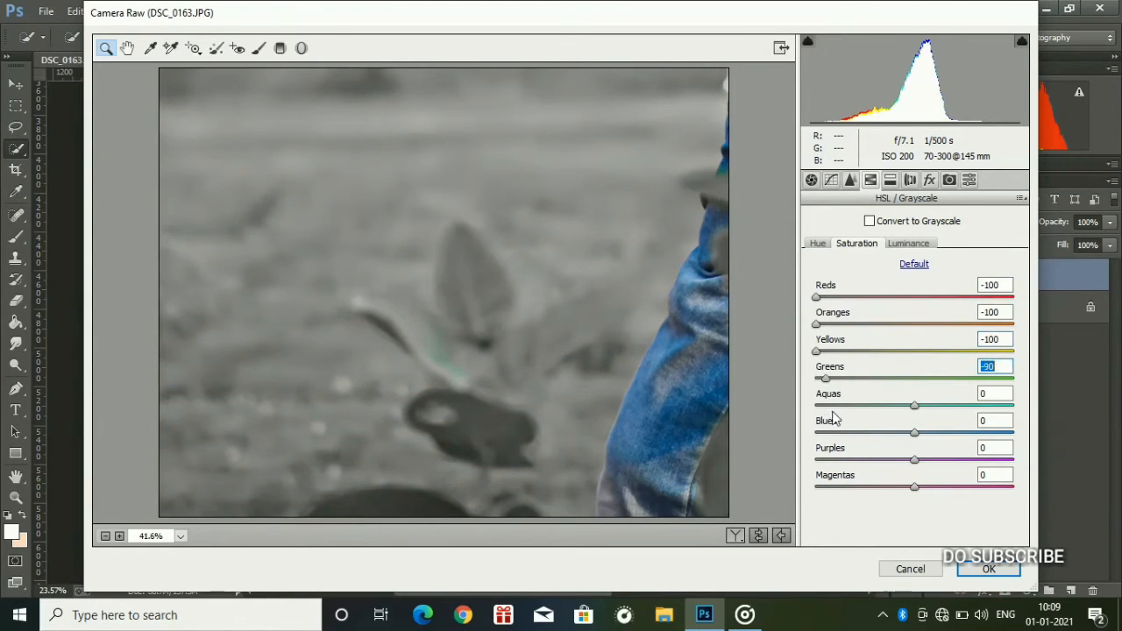
key("Tab")
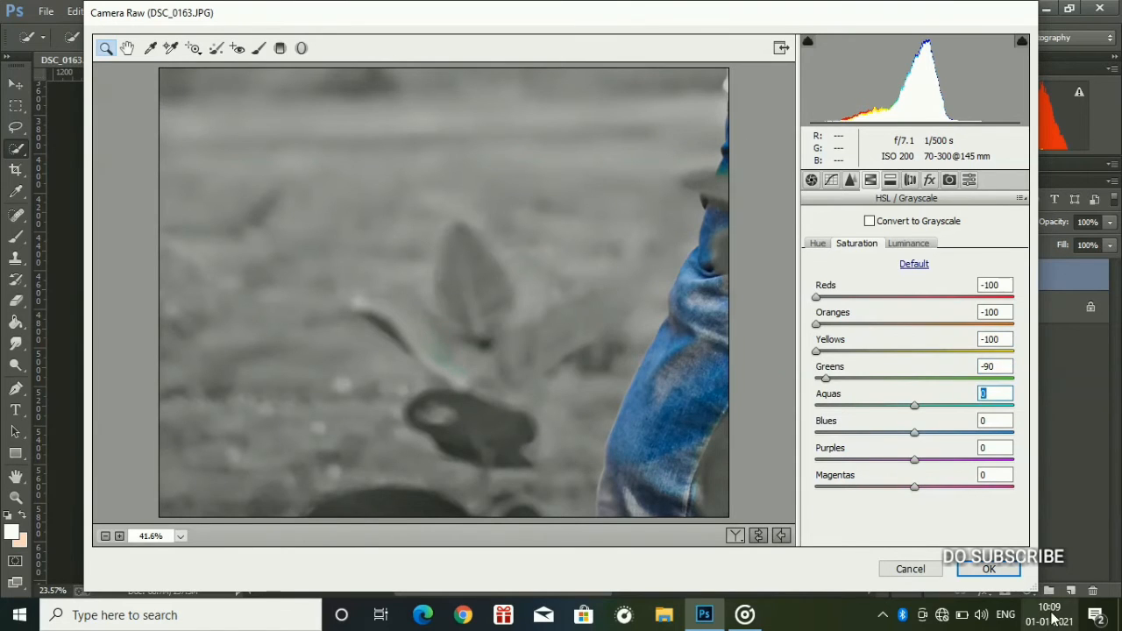
left_click(1007, 569)
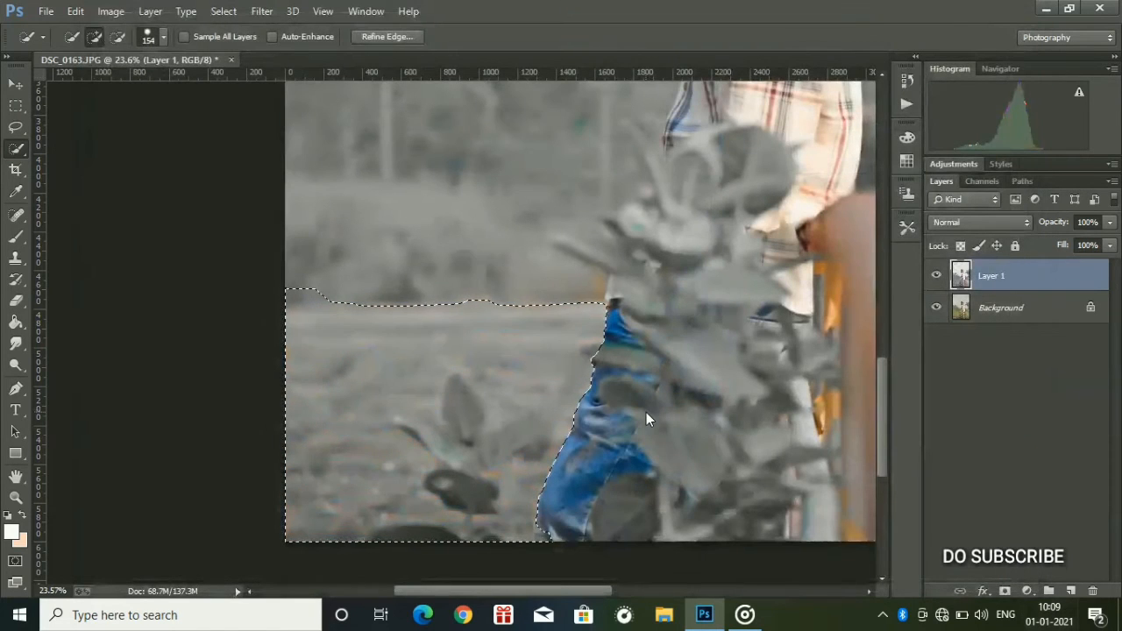
left_click(235, 12)
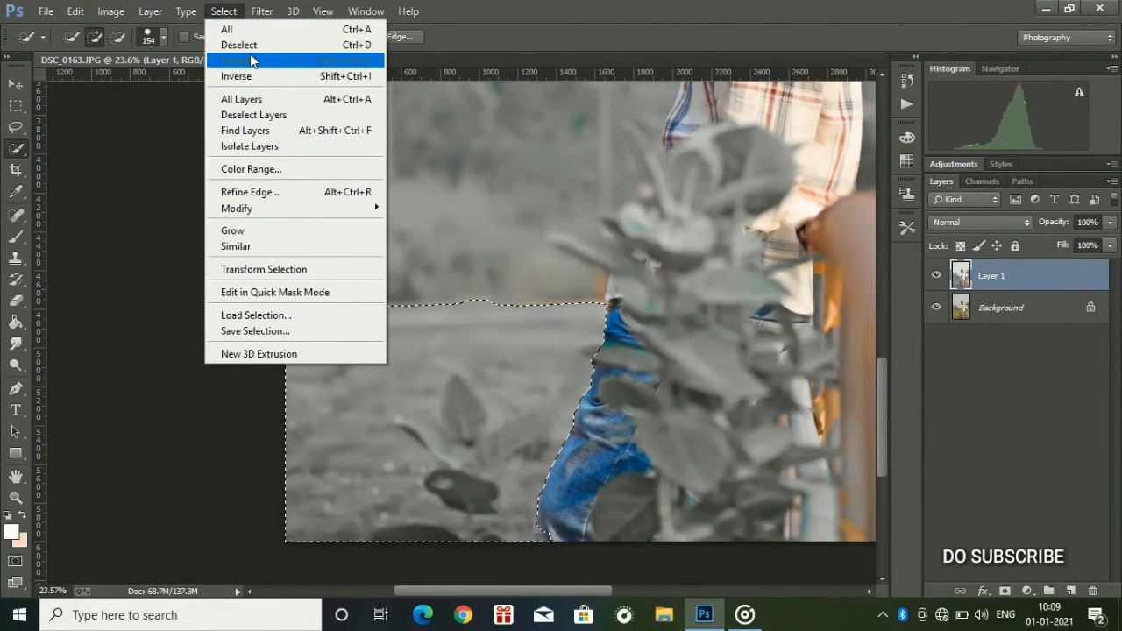
left_click(250, 45)
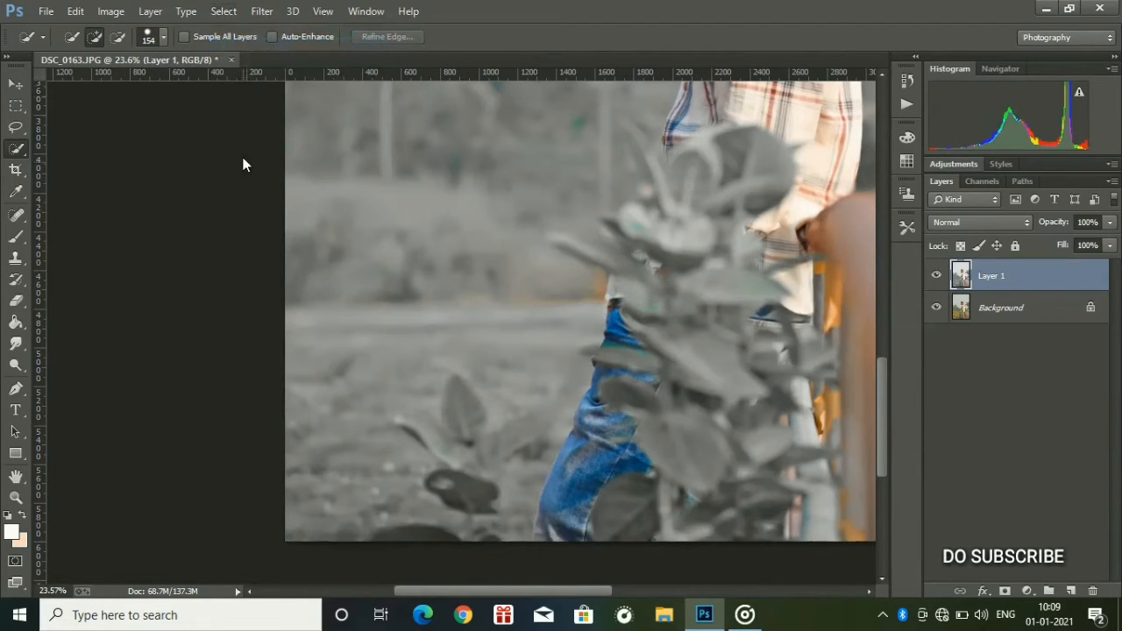
Reopen the Camera Raw Filter for the whole layer and set the HSL saturation of greens to -65 and yellows to -61.
left_click(16, 497)
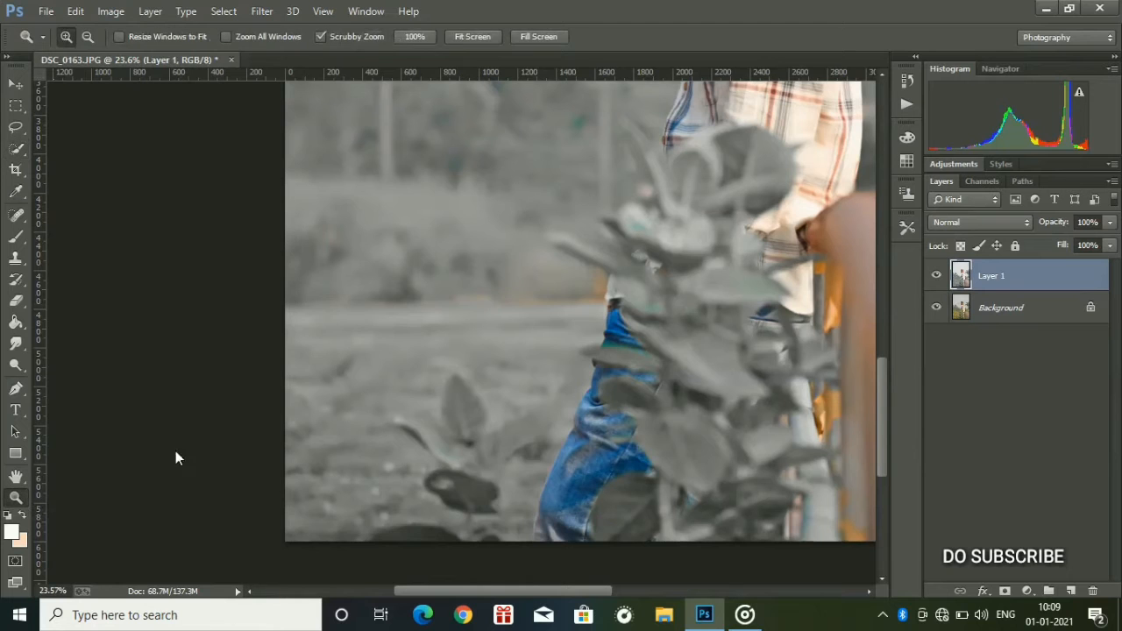
left_click_drag(588, 343, 519, 341)
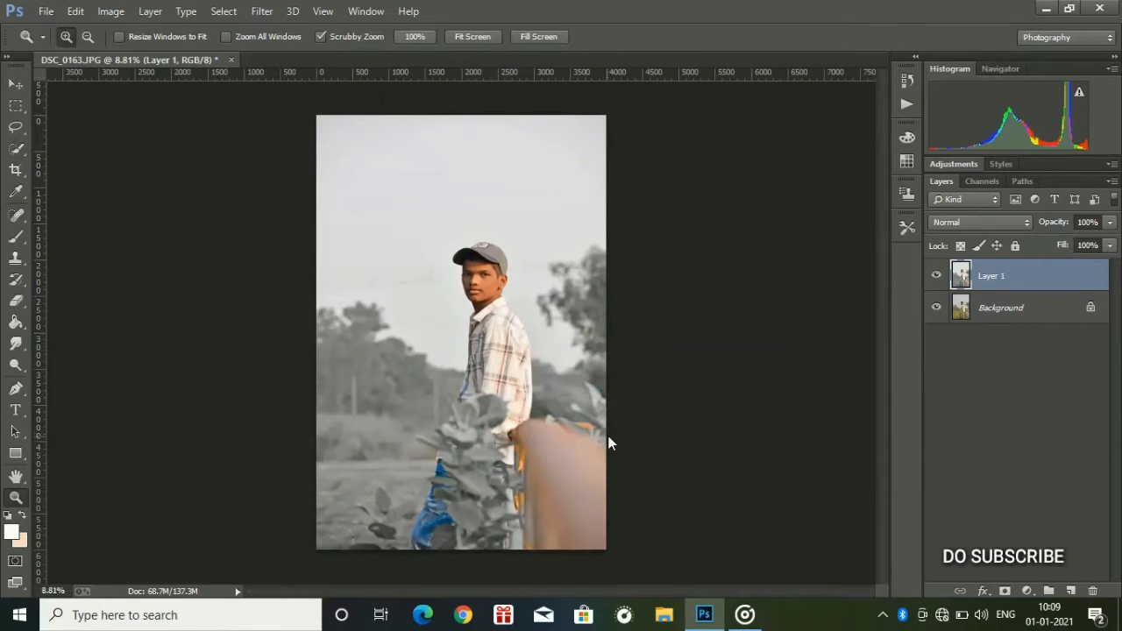
mouse_move(588, 430)
left_mouse_down()
mouse_move(748, 459)
mouse_move(586, 418)
left_mouse_up()
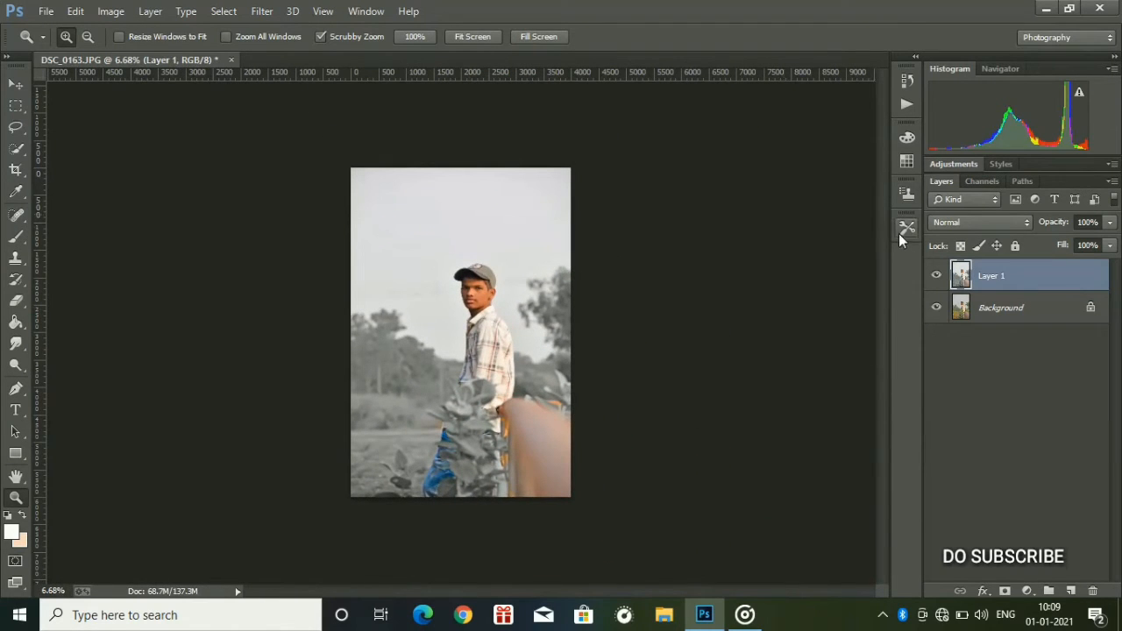
left_click(264, 13)
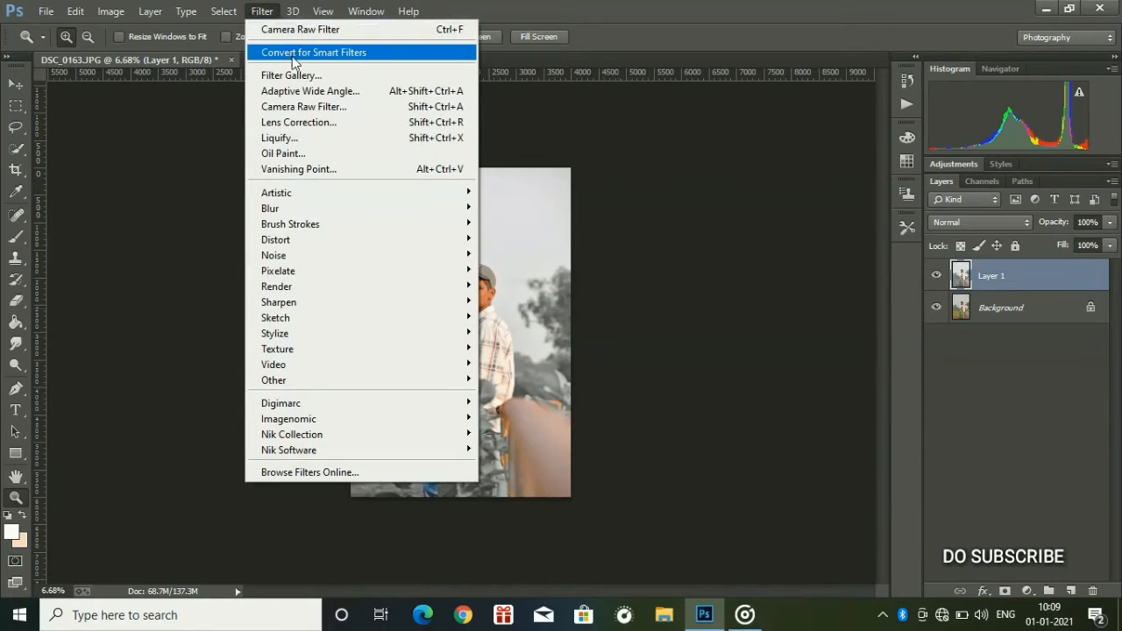
left_click(307, 106)
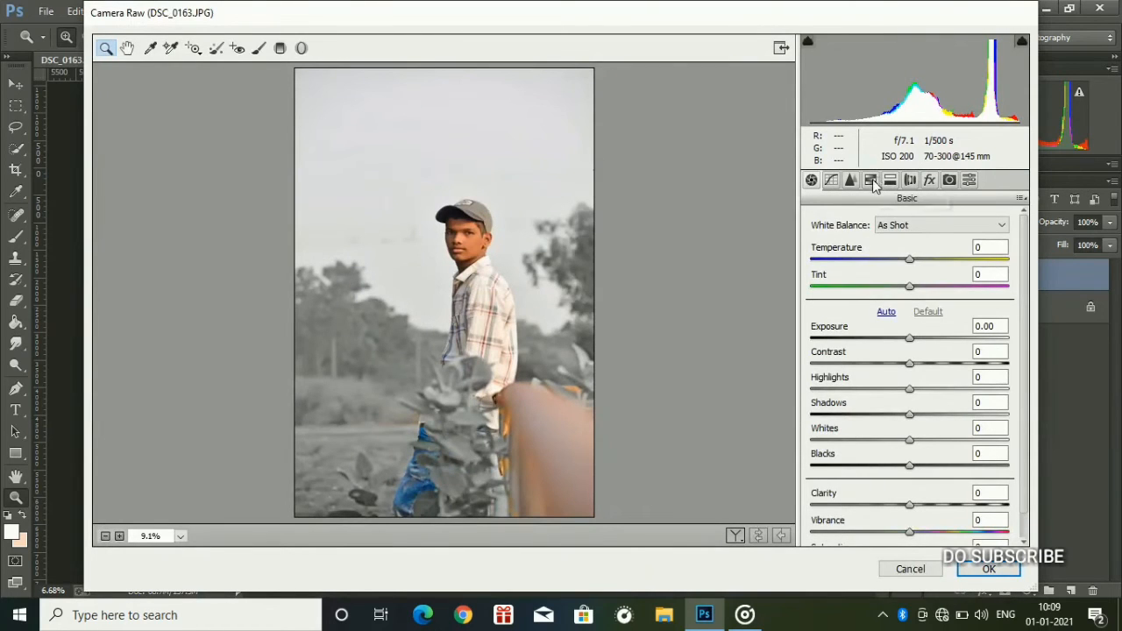
left_click(872, 182)
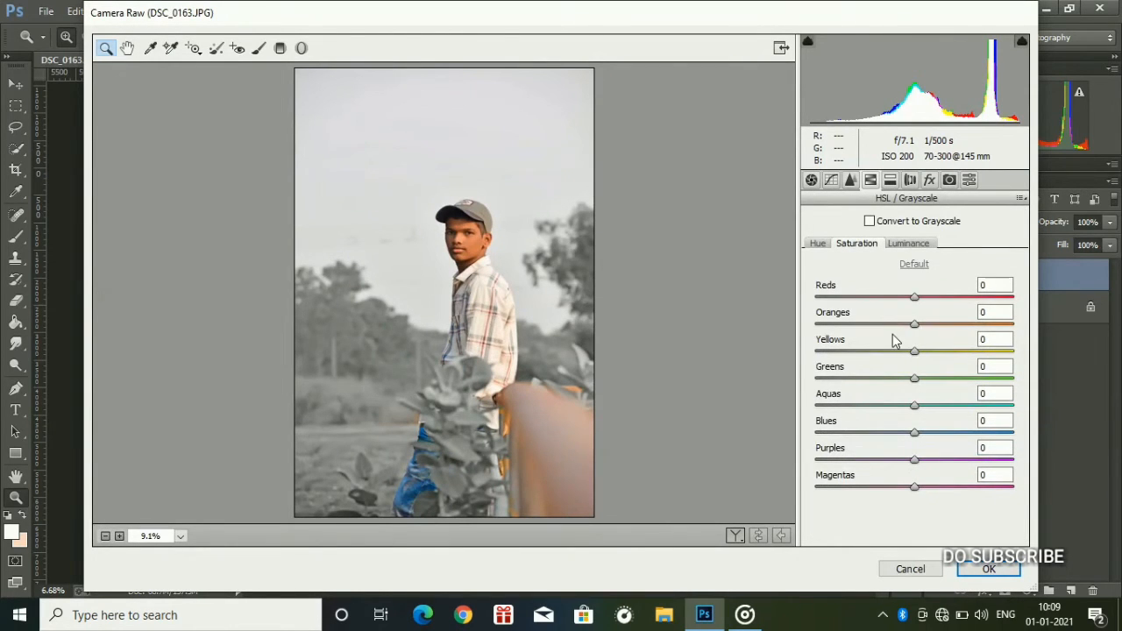
left_click_drag(895, 346, 988, 326)
left_click_drag(915, 379, 851, 394)
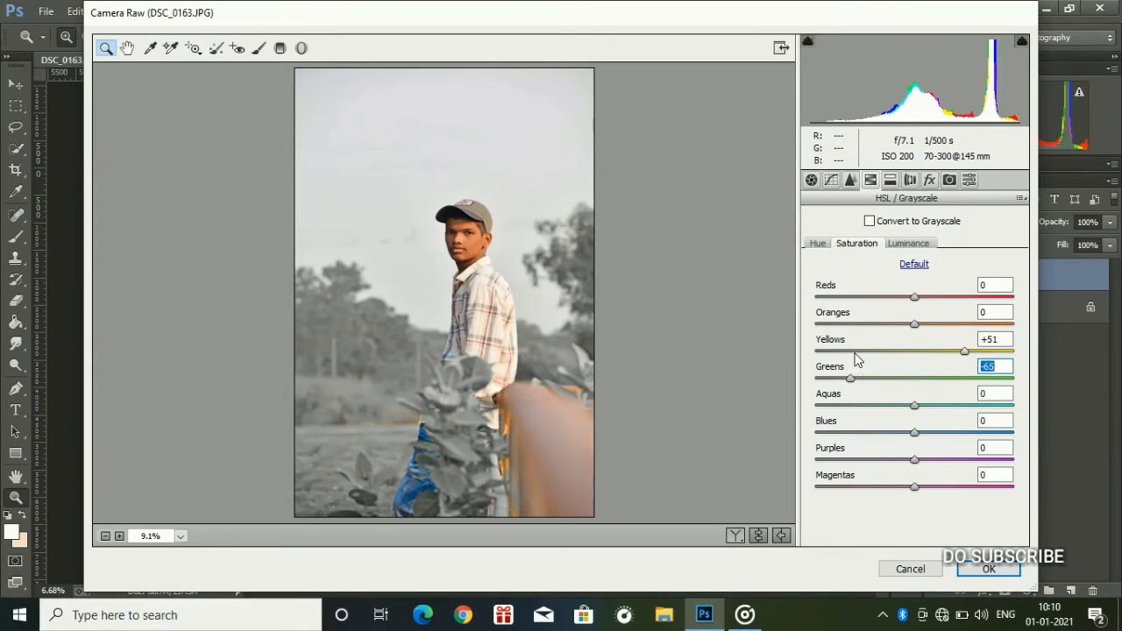
left_click(855, 351)
Set the HSL saturation of reds to +28 and oranges to -19, and raise the luminance of oranges to +52.
left_click_drag(912, 301, 1039, 287)
double_click(814, 293)
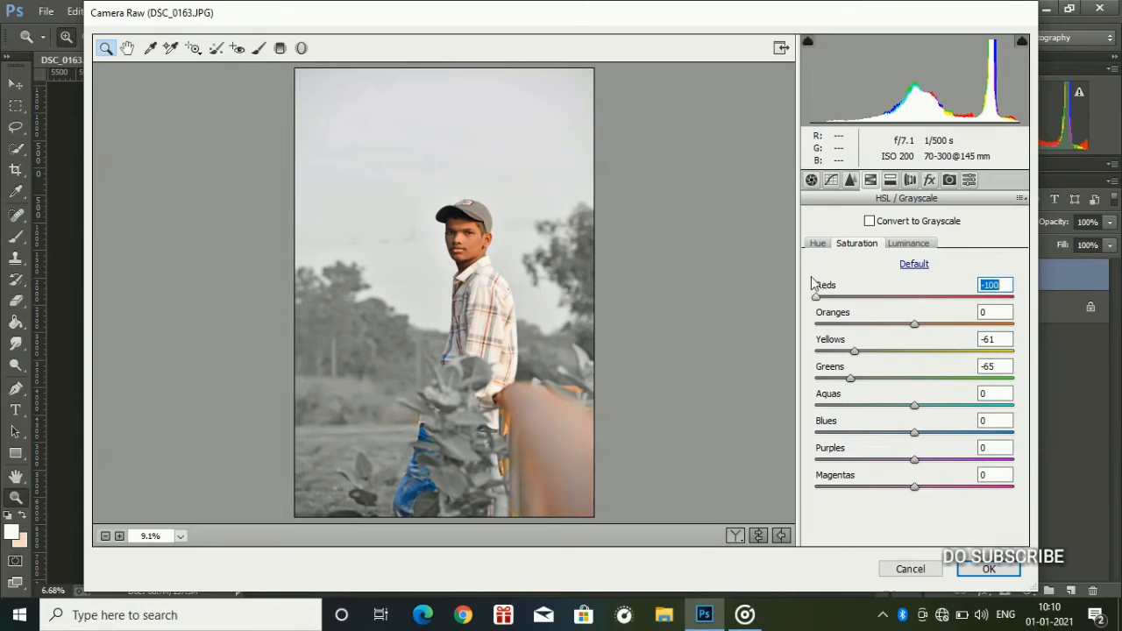
left_click_drag(913, 298, 1105, 300)
left_click_drag(1028, 300, 896, 322)
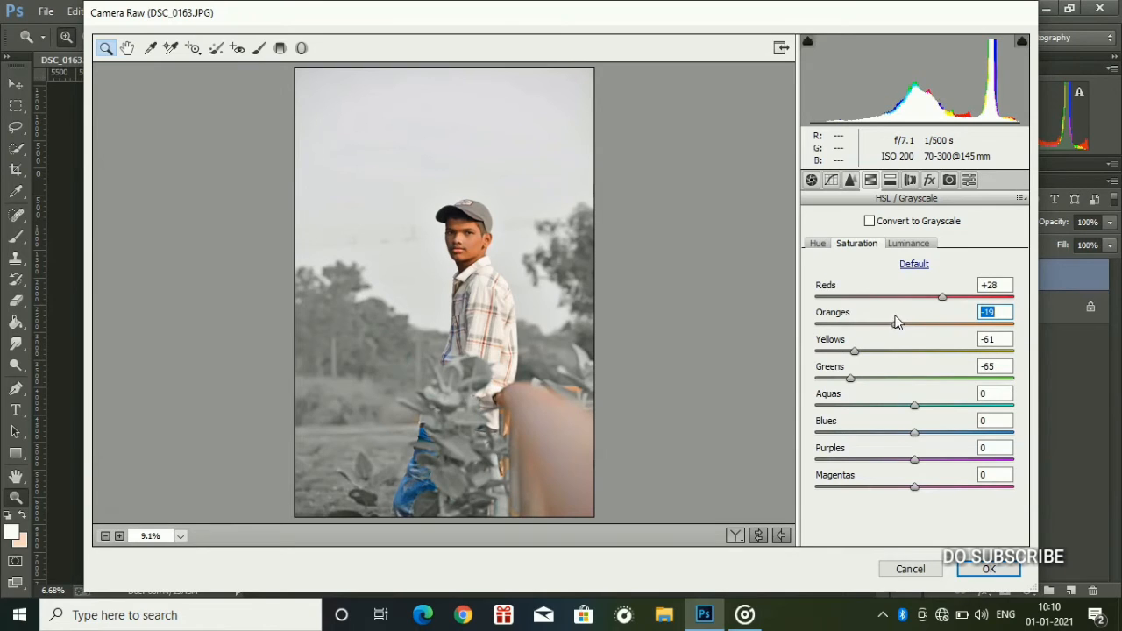
left_click(901, 243)
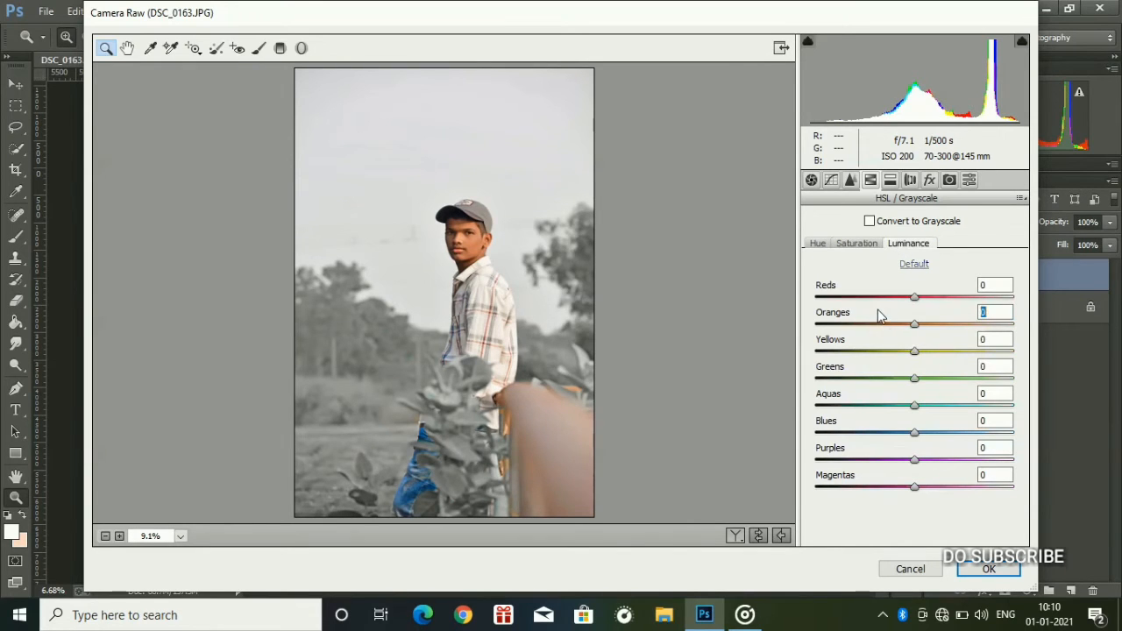
left_click_drag(887, 323, 924, 329)
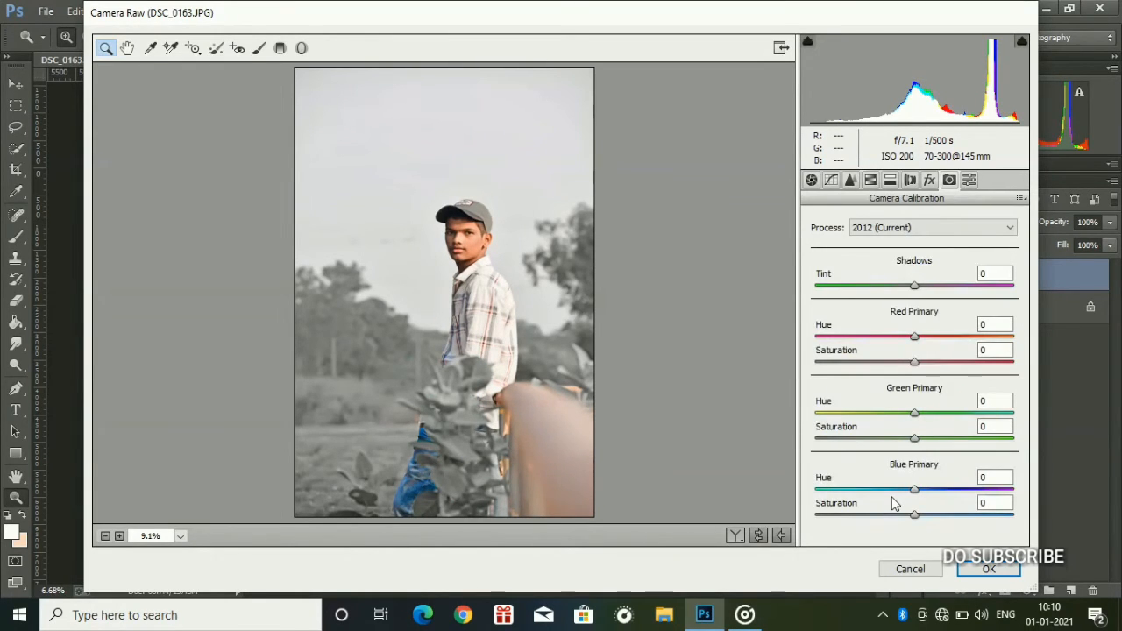
In Camera Calibration, raise the blue primary saturation to +66 and the green primary saturation to +62.
left_click_drag(915, 515, 954, 517)
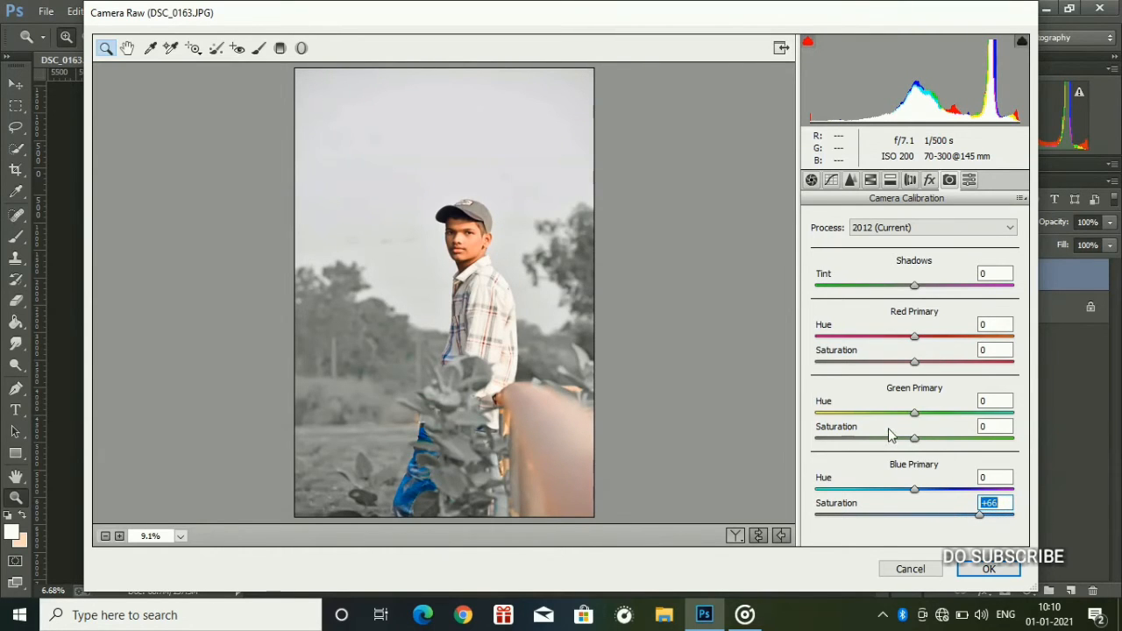
left_click_drag(889, 434, 943, 457)
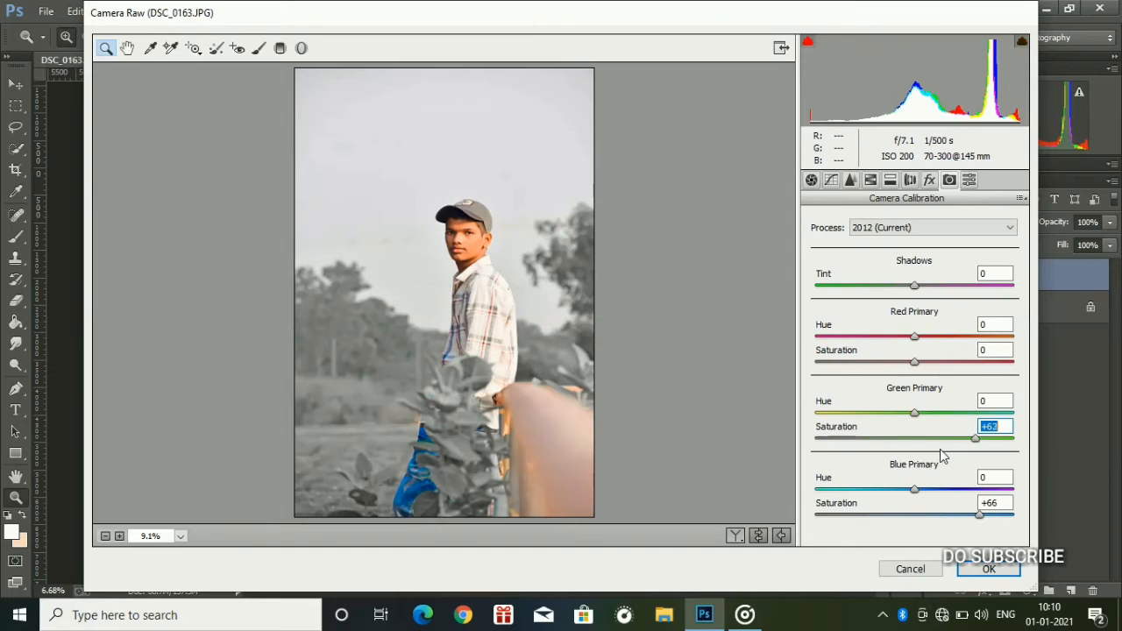
left_click(872, 183)
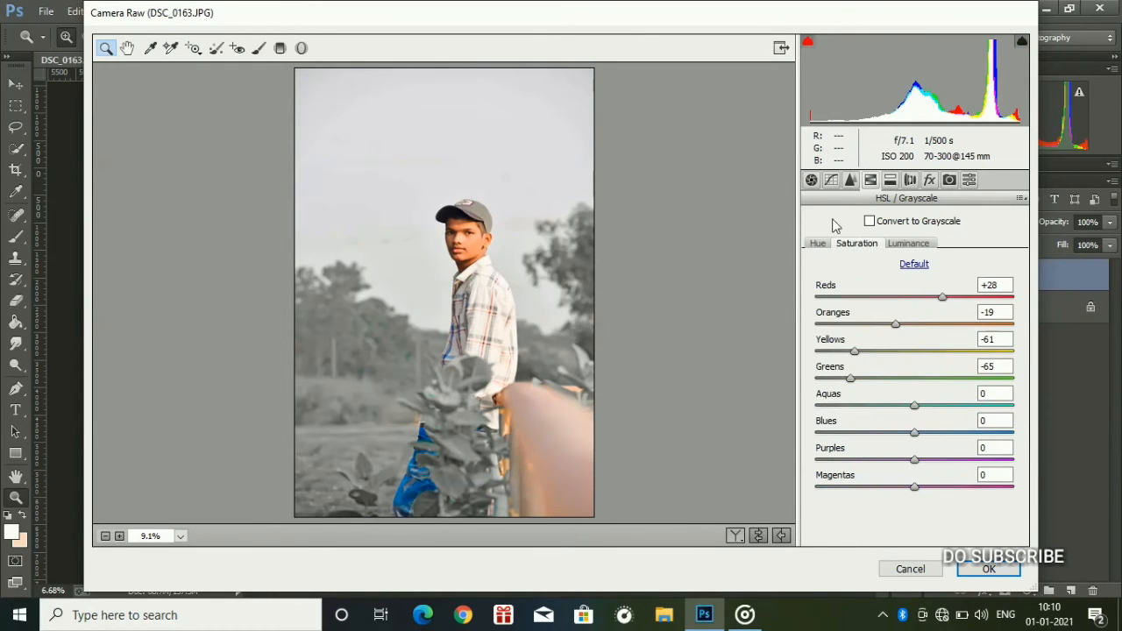
Shift the white balance tint towards green to -18 in the Basic adjustments.
left_click(812, 181)
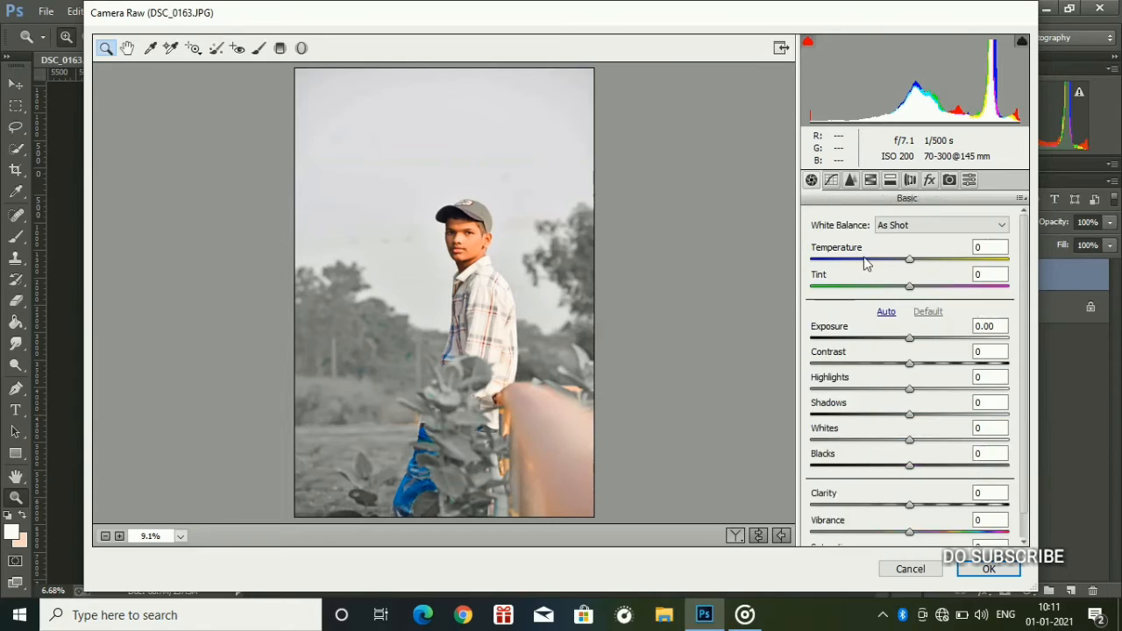
left_click_drag(877, 279, 832, 285)
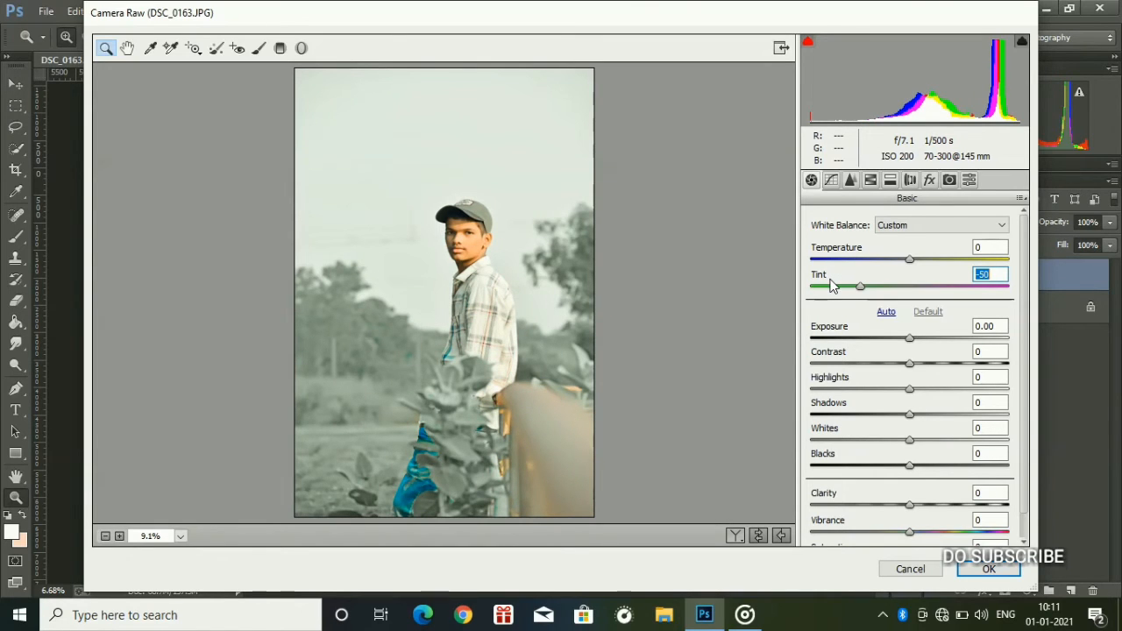
left_click_drag(832, 279, 866, 265)
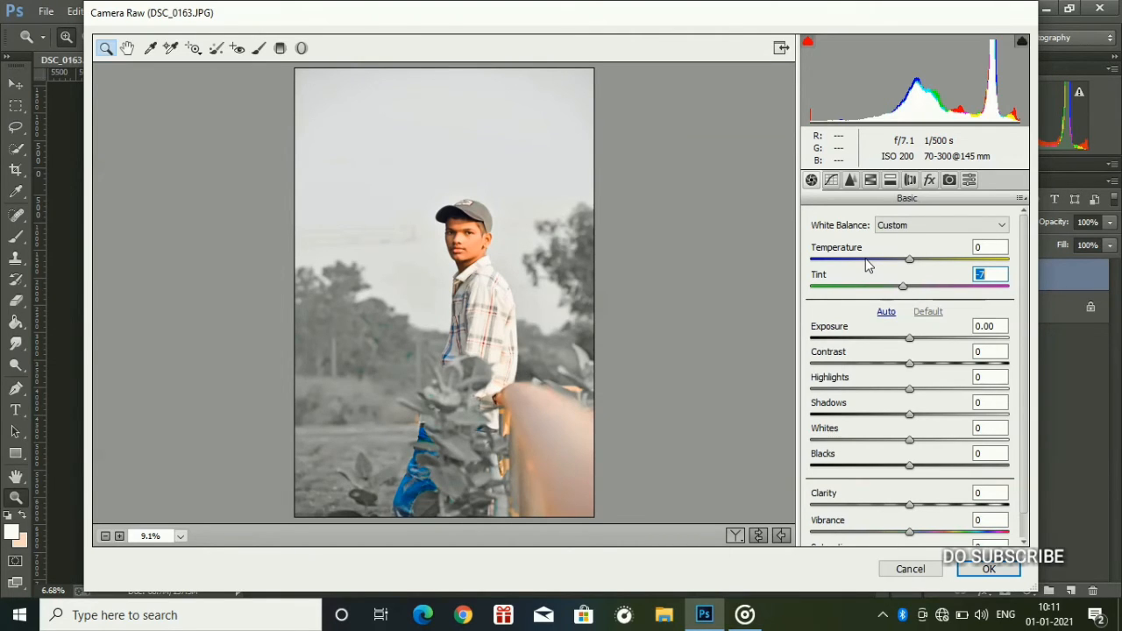
key("Up")
key("Up")
key("Up")
key("Up")
key("Up")
key("Up")
type("-18")
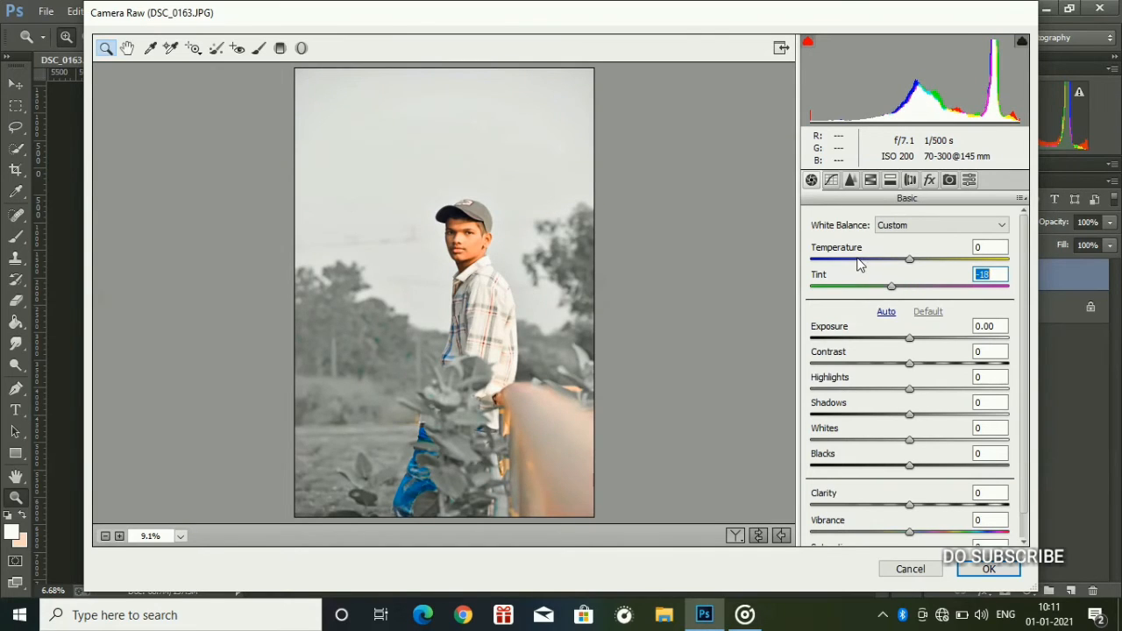
Cool the white balance temperature to -21 and lower the tint to -20.
key("shift+Tab")
left_click_drag(884, 251, 868, 263)
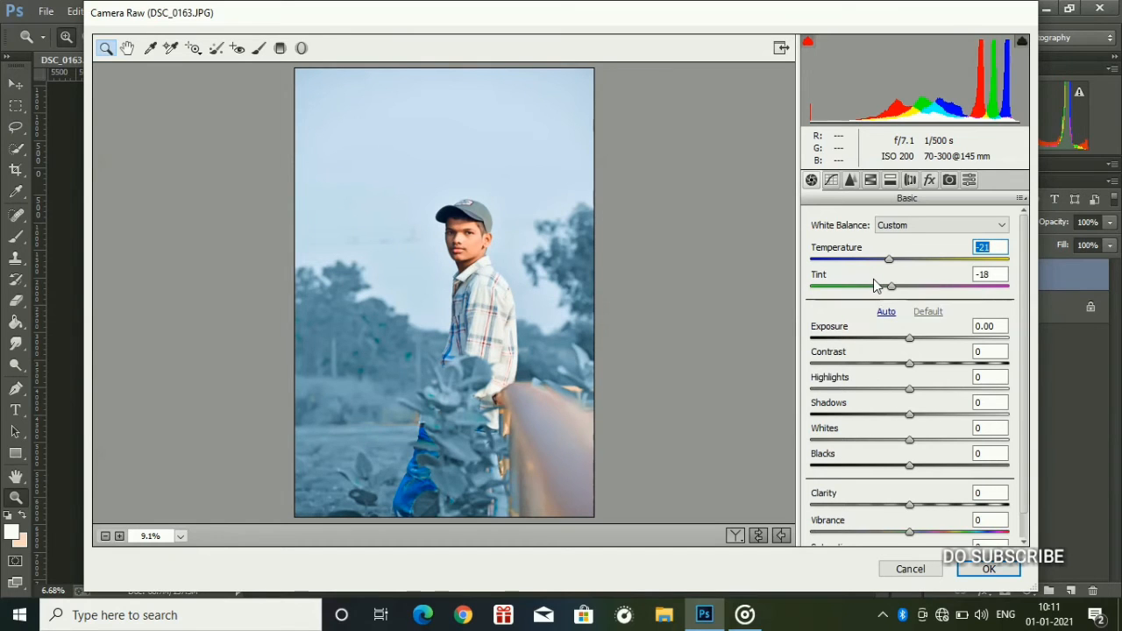
key("Tab")
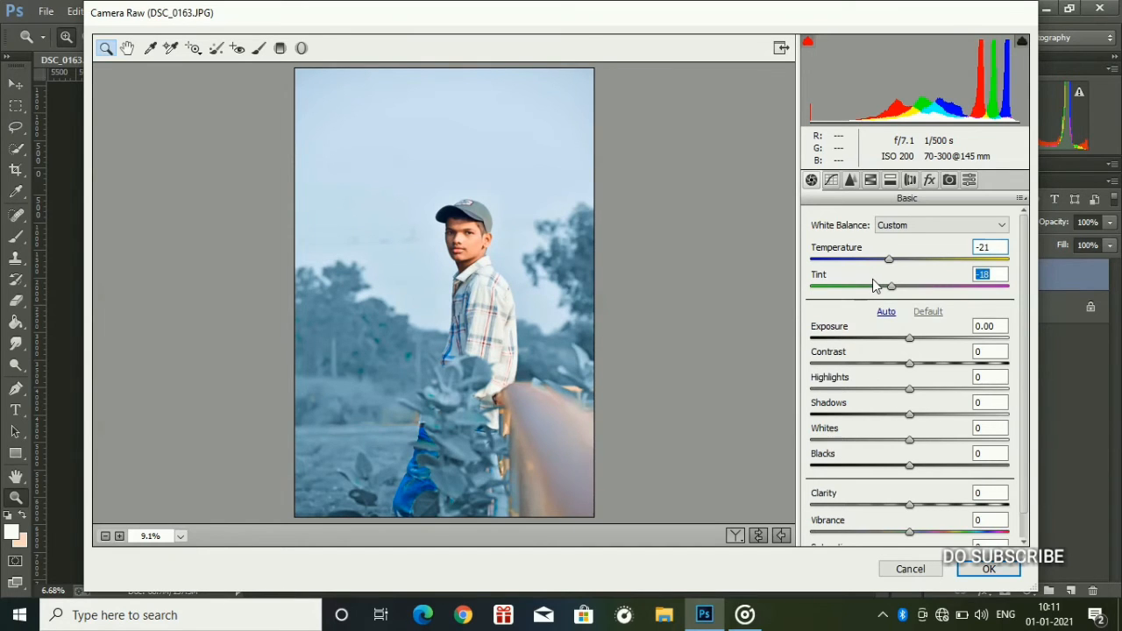
key("Down")
key("Down")
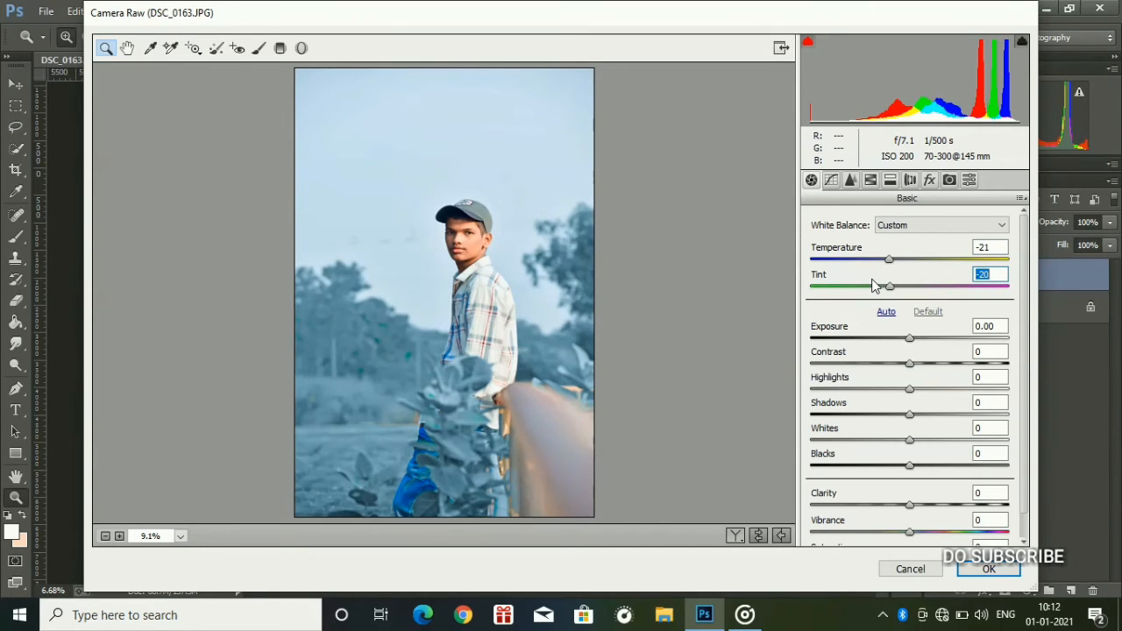
left_click(871, 181)
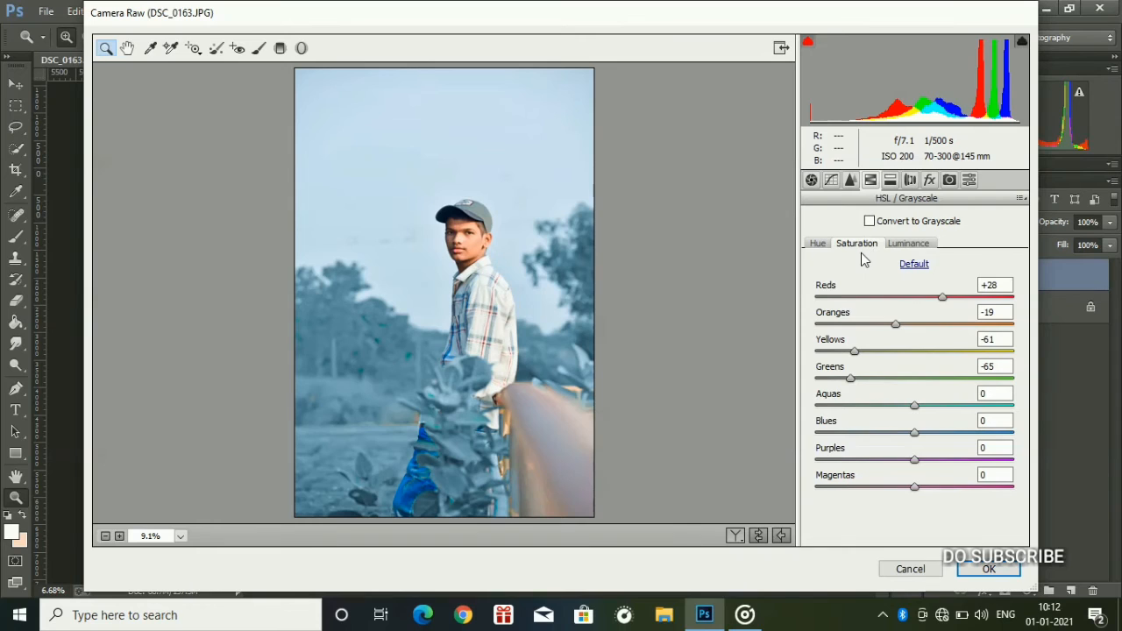
left_click_drag(878, 292, 864, 292)
left_click(907, 244)
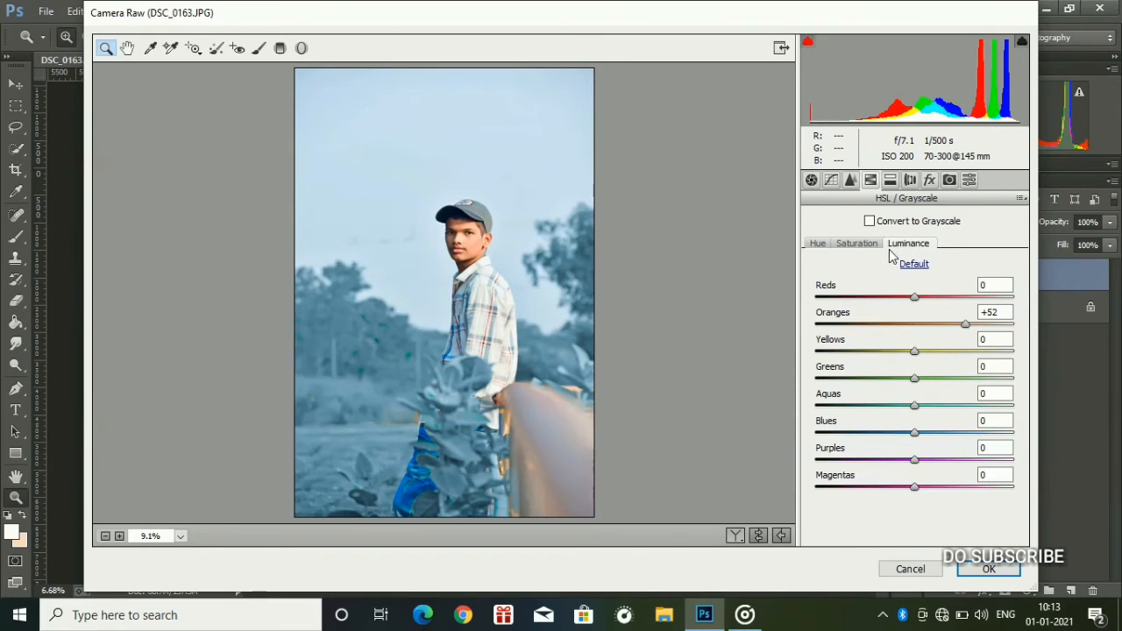
left_click(887, 322)
left_click_drag(887, 322, 885, 324)
left_click(930, 181)
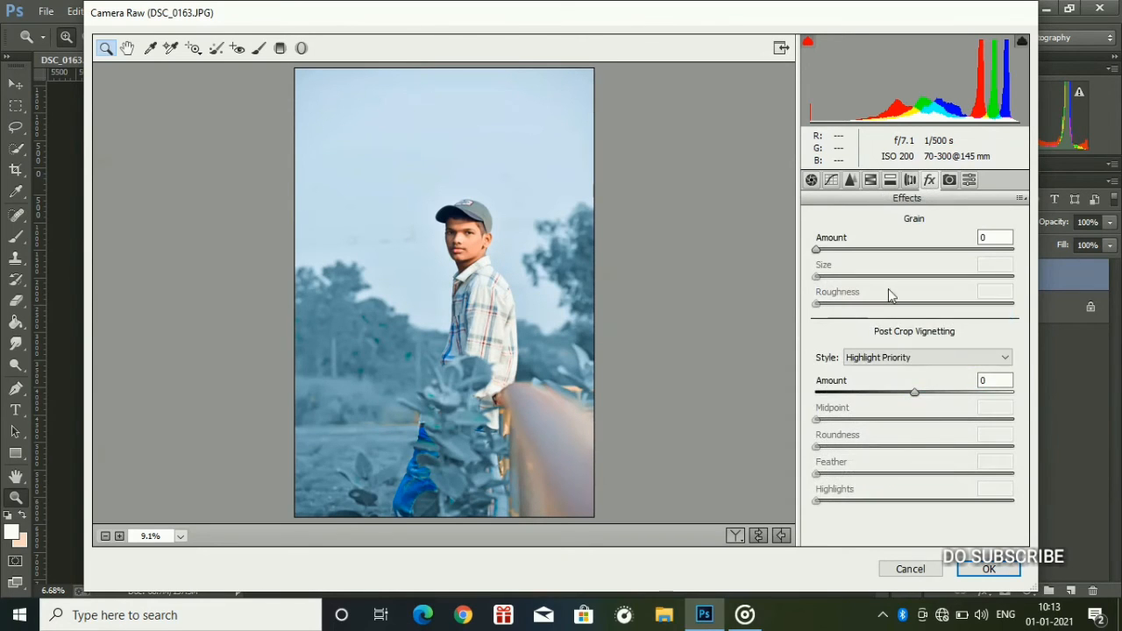
Add a post-crop vignette with an amount of -44 and apply the Camera Raw adjustments to the layer.
left_click_drag(861, 381, 824, 386)
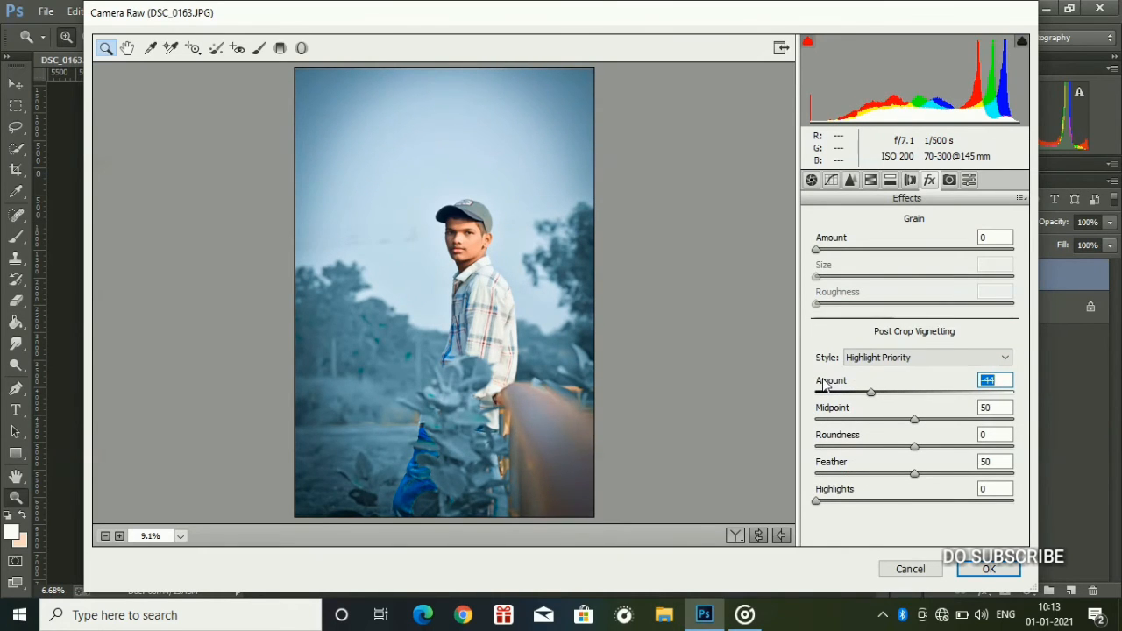
left_click(871, 180)
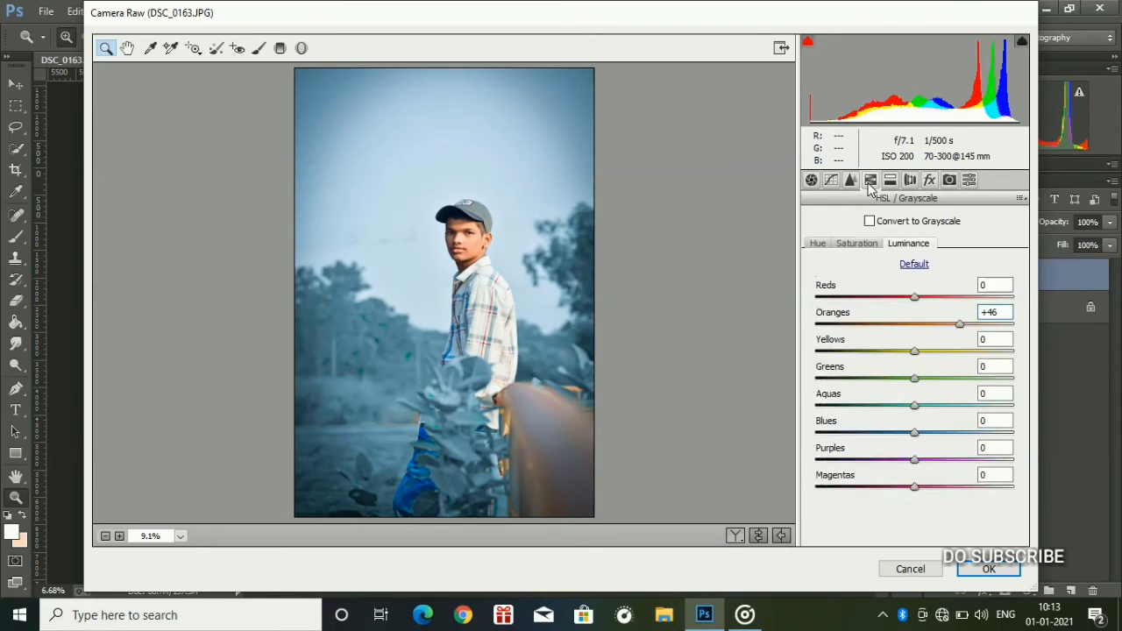
left_click(871, 251)
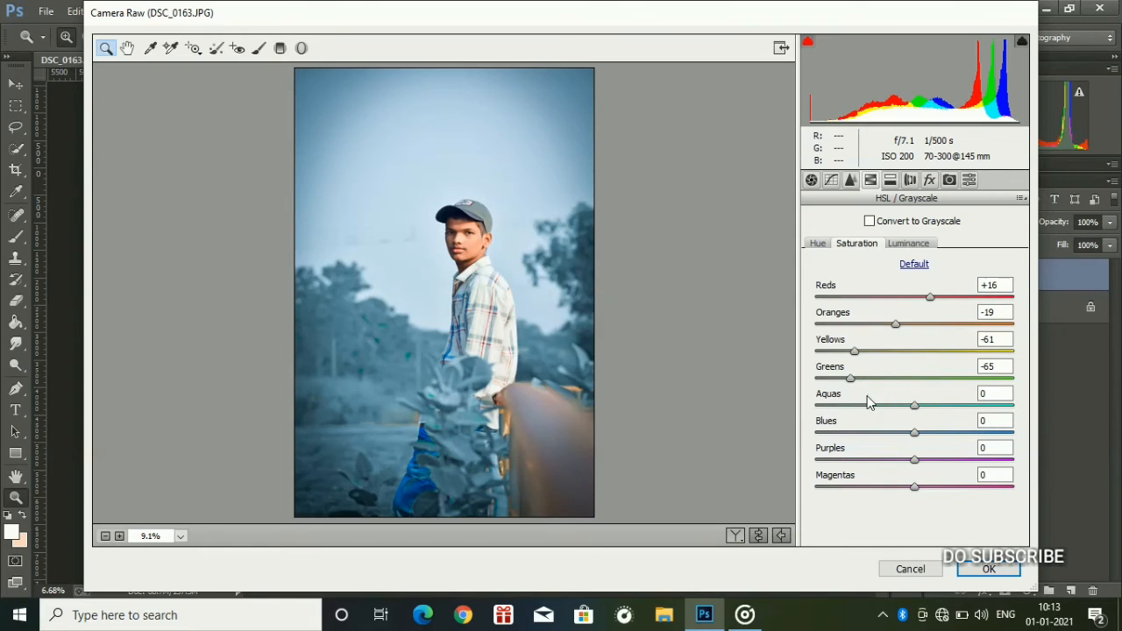
left_click(966, 566)
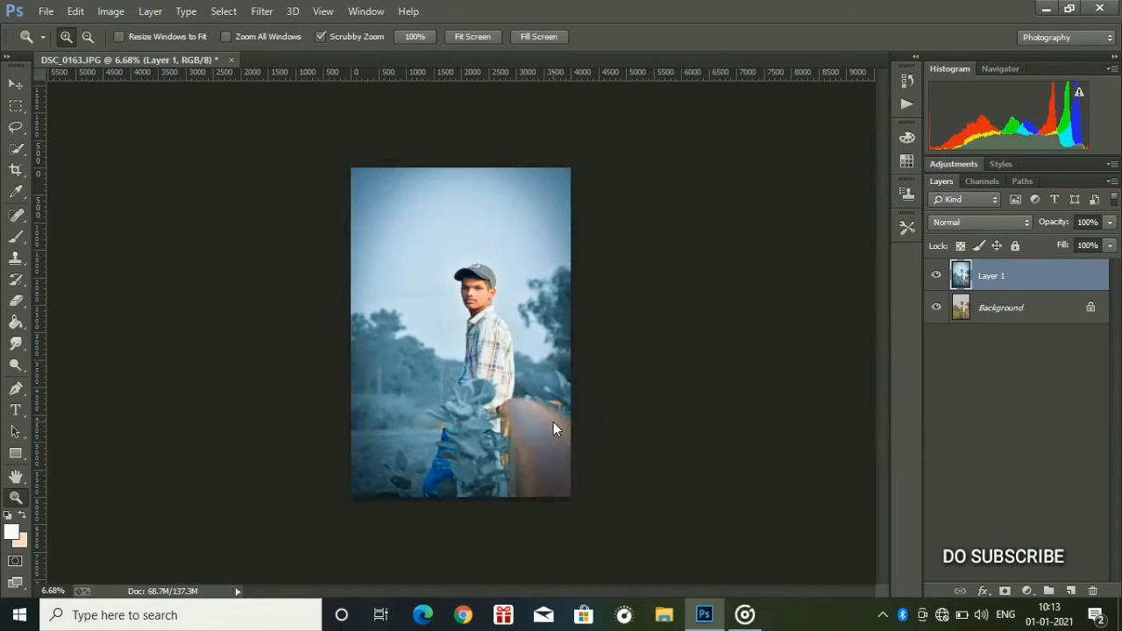
Duplicate the colour-graded portrait layer.
key("ctrl+j")
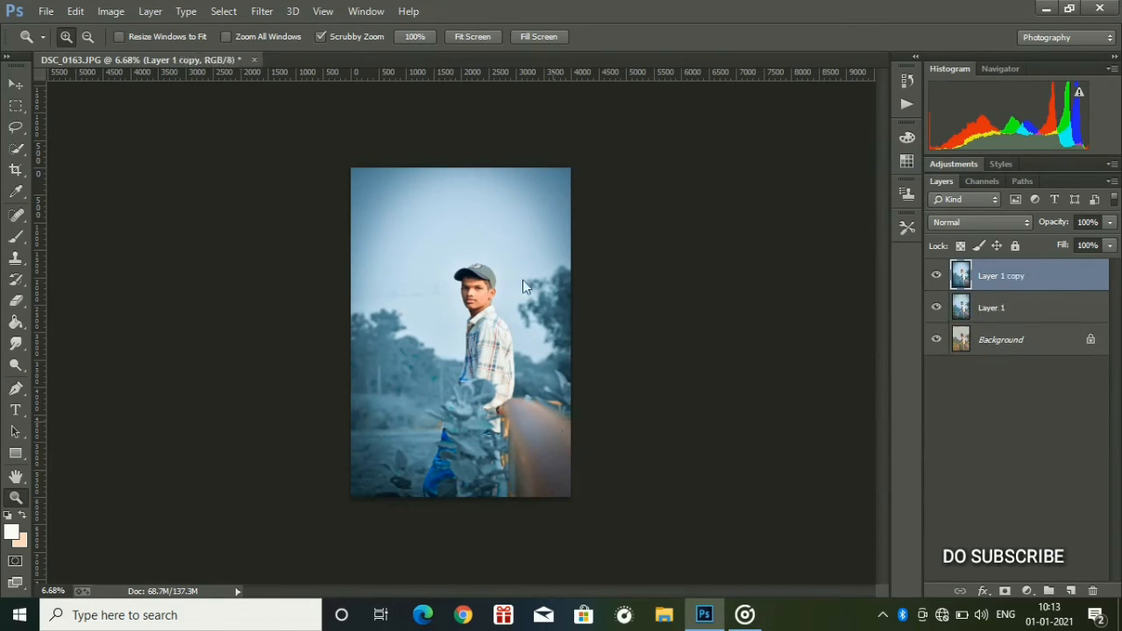
left_click(478, 37)
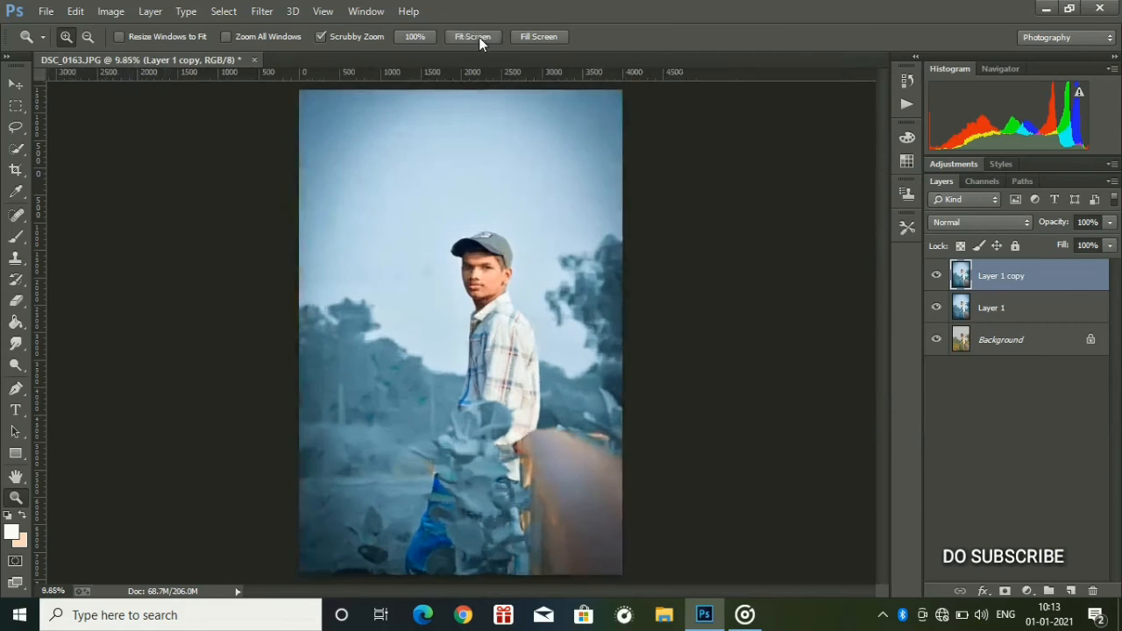
left_click_drag(550, 446, 527, 435)
left_click_drag(583, 506, 493, 290)
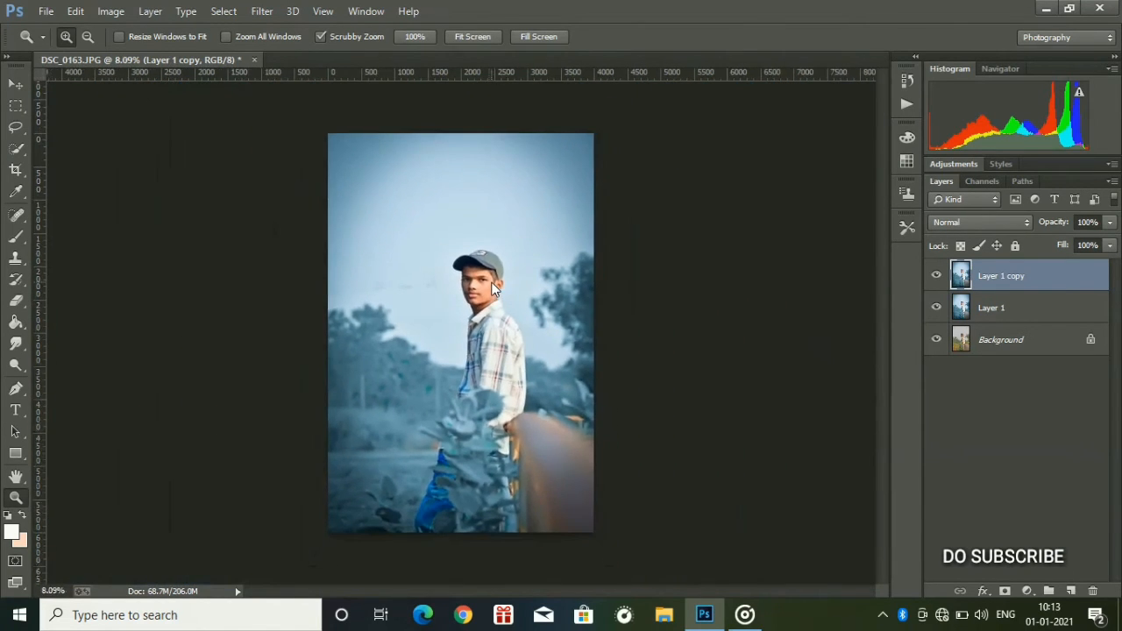
Add a Selective Color adjustment layer above the duplicate and increase the cyan in the blues.
left_click(1027, 591)
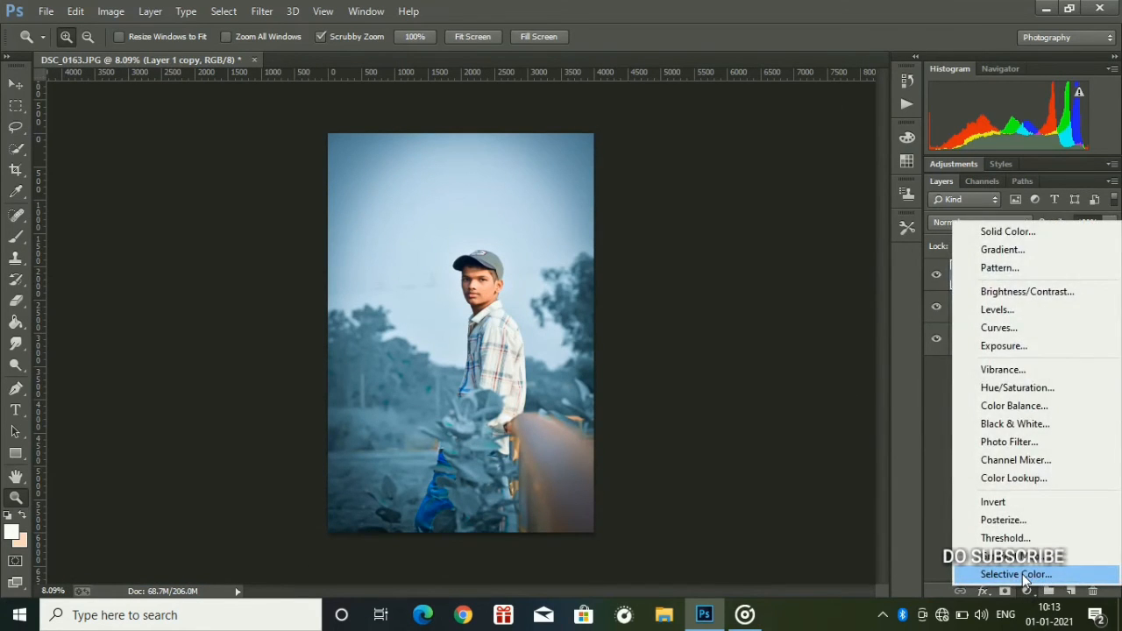
left_click(1022, 574)
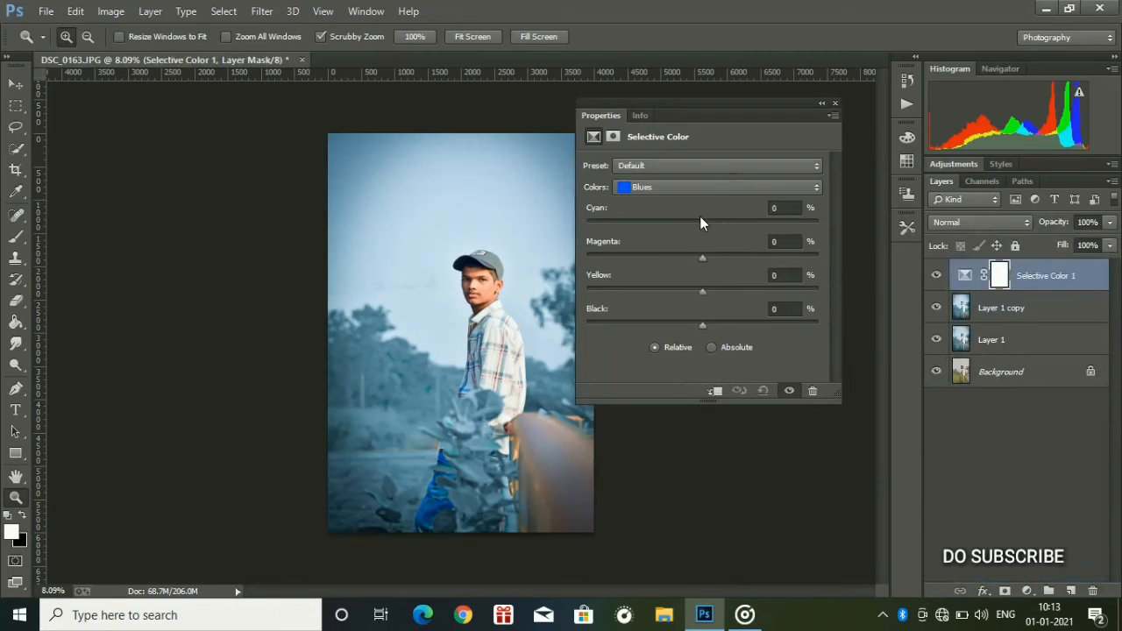
left_click_drag(703, 223, 731, 268)
In the whites of the Selective Color adjustment, set cyan to +45% and slightly increase magenta.
left_click(678, 187)
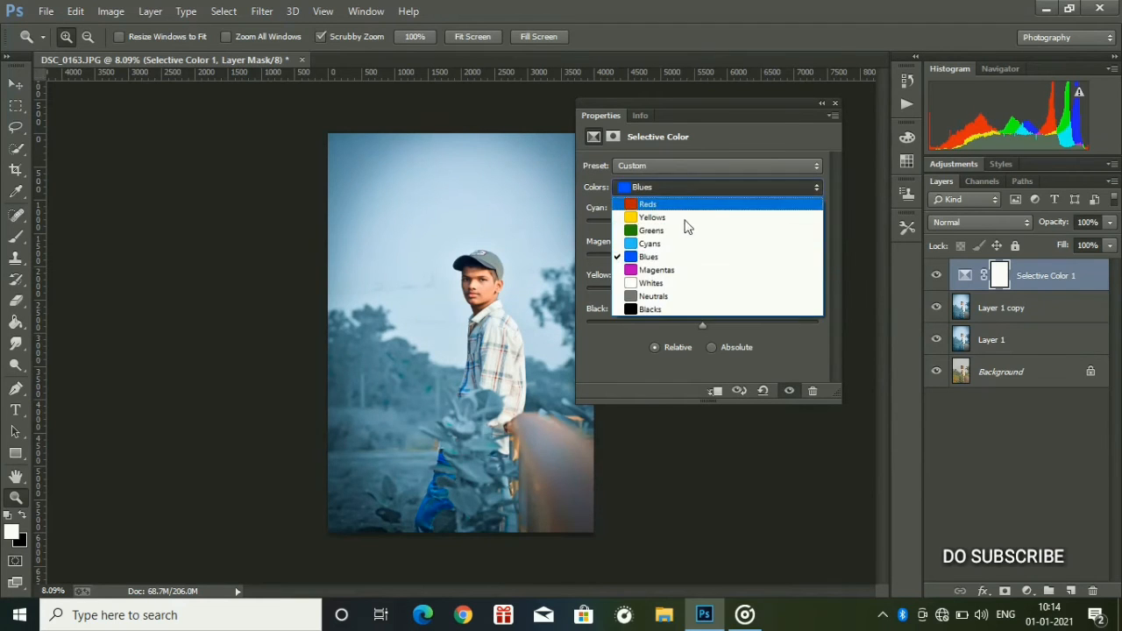
left_click(694, 283)
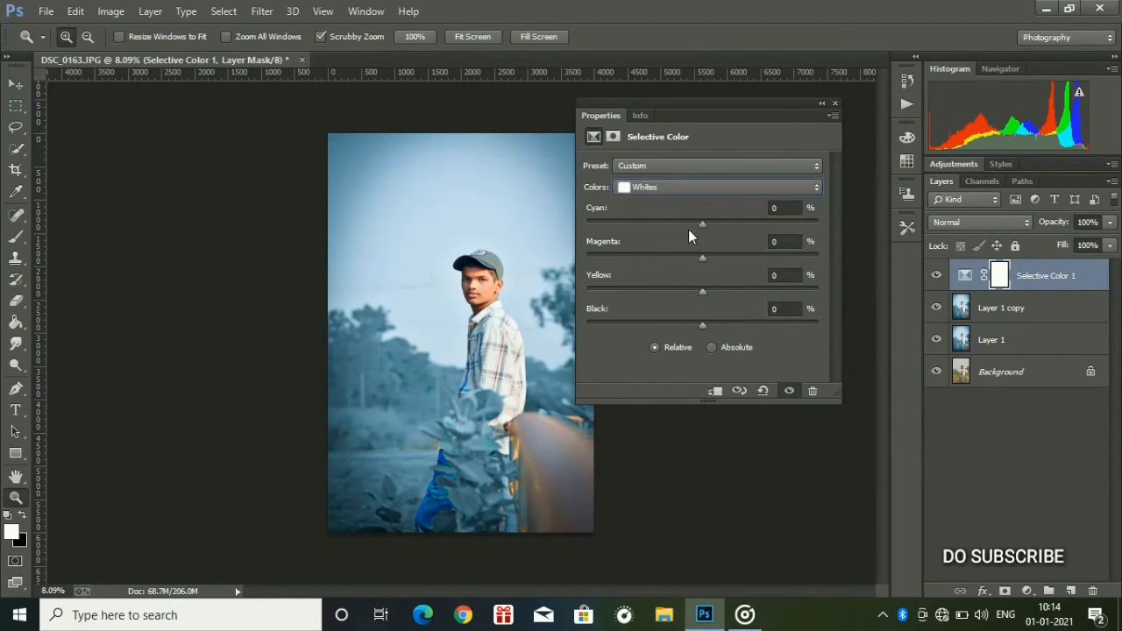
left_click_drag(700, 224, 784, 294)
left_click_drag(785, 294, 755, 287)
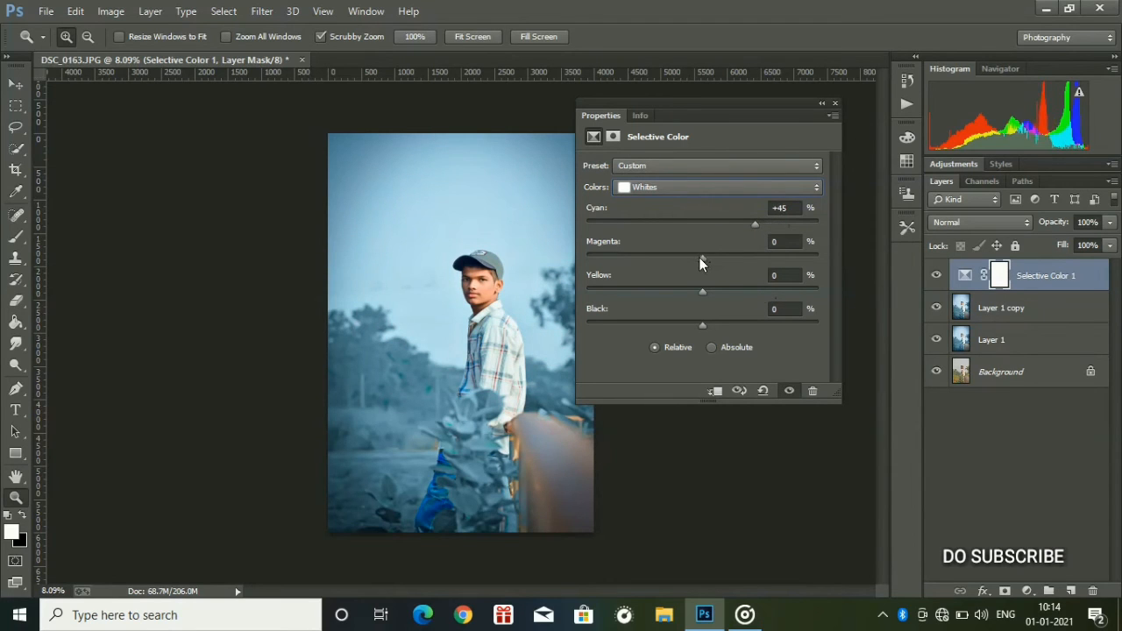
mouse_move(701, 259)
left_mouse_down()
mouse_move(617, 261)
mouse_move(718, 261)
left_mouse_up()
left_click_drag(832, 276, 784, 277)
left_click(836, 104)
Compare the portrait with and without the Selective Color adjustment.
left_click(937, 276)
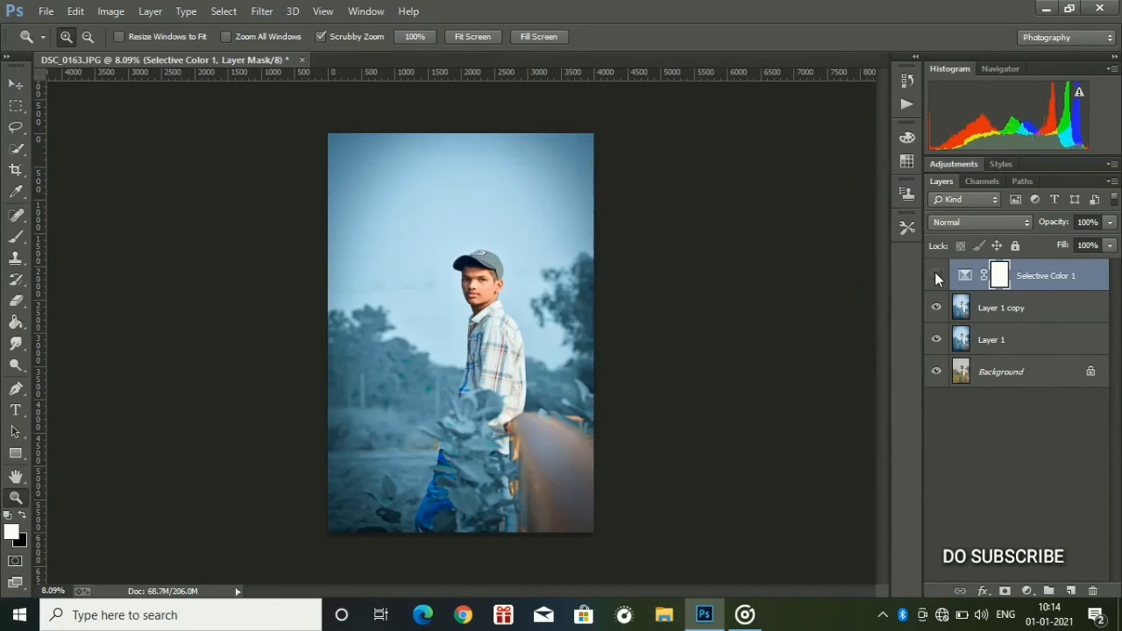
left_click(936, 276)
left_click(936, 276)
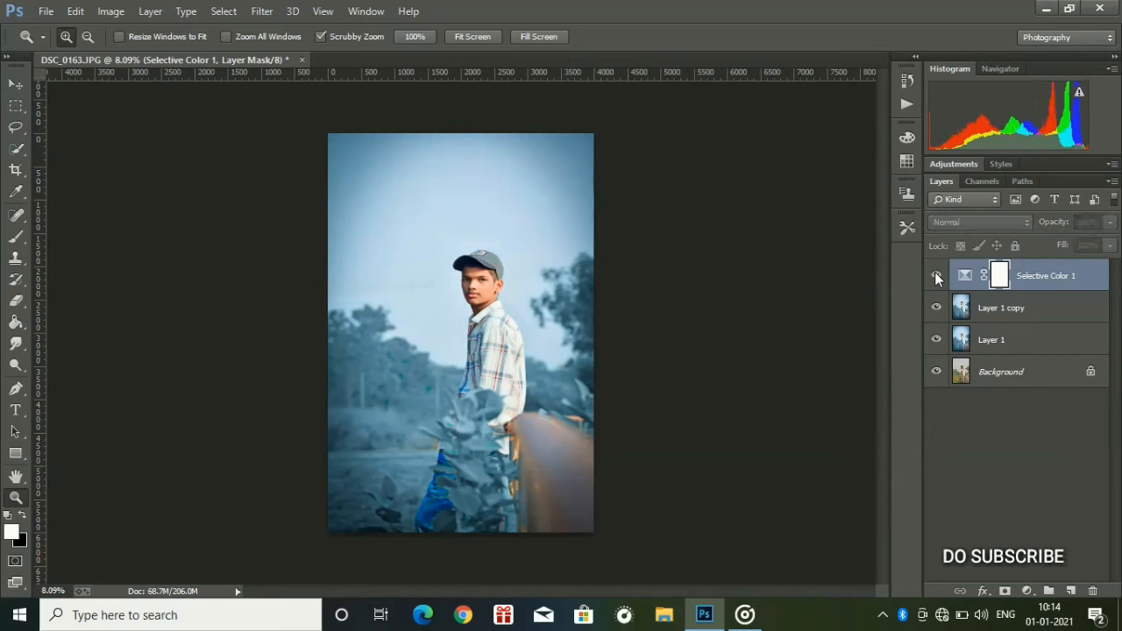
left_click(936, 277)
Merge the Selective Color adjustment down into the layer copy below it and duplicate the merged layer.
right_click(1025, 272)
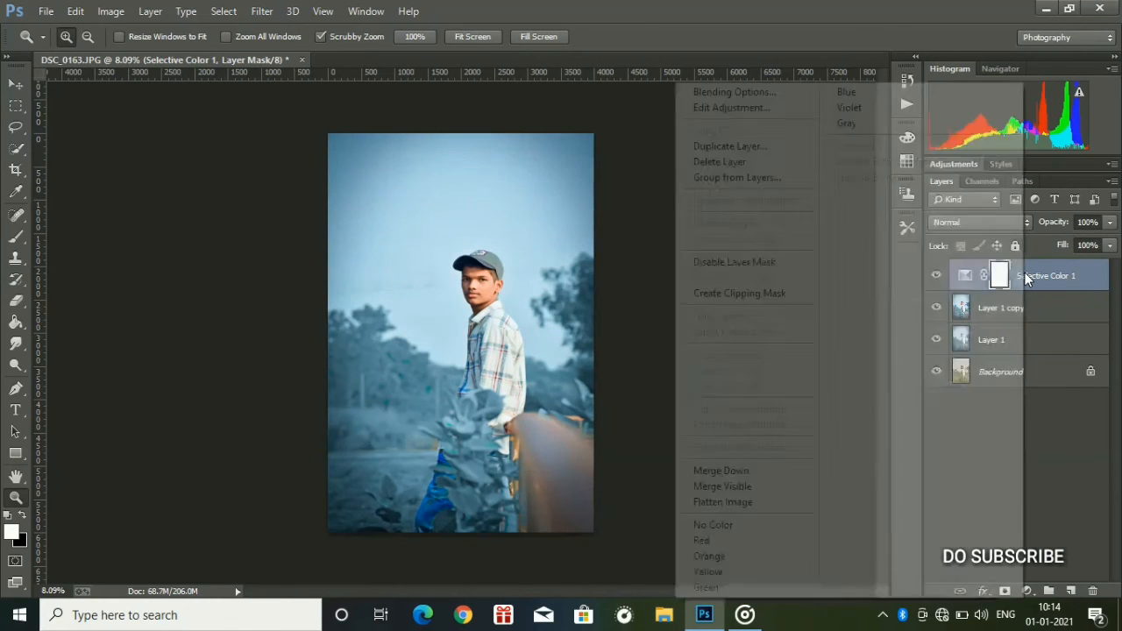
left_click(781, 472)
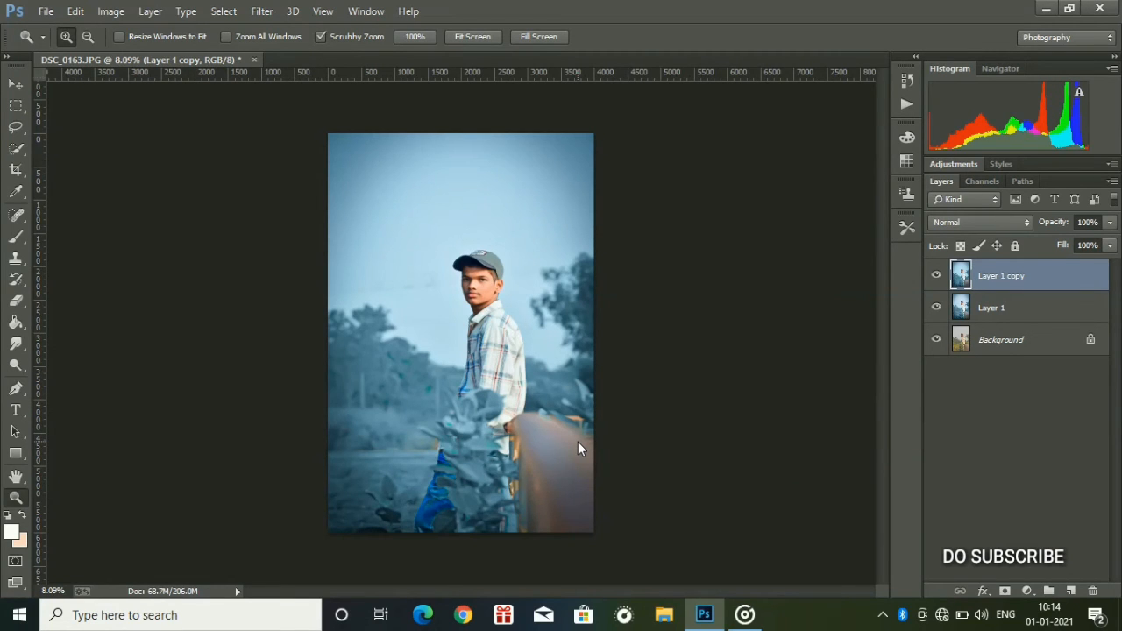
left_click_drag(578, 449, 564, 438)
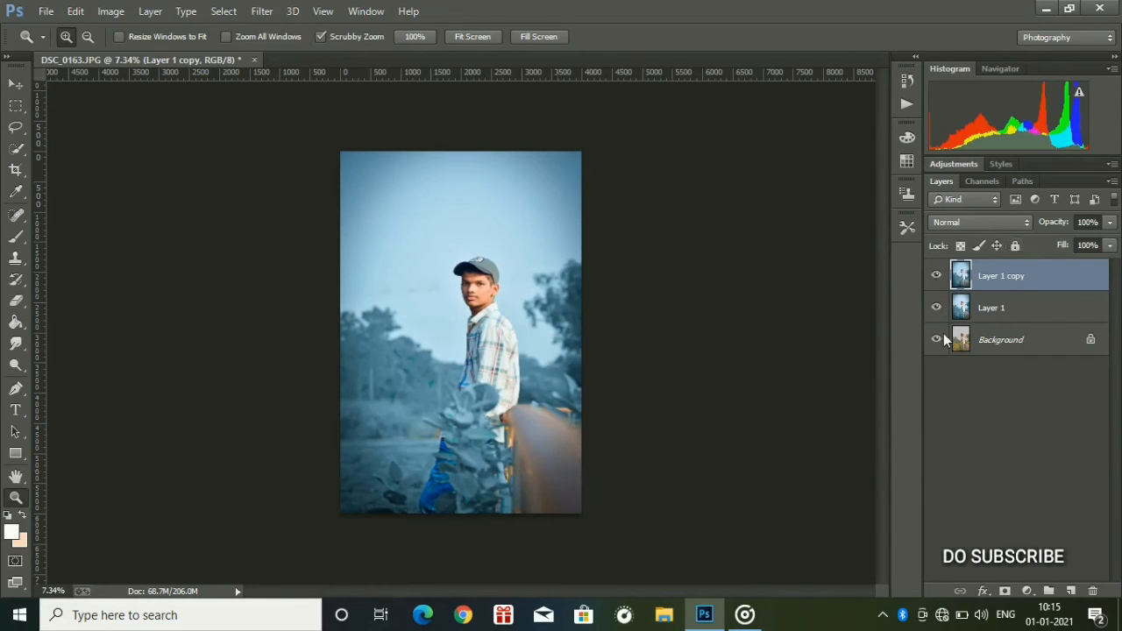
key("ctrl+j")
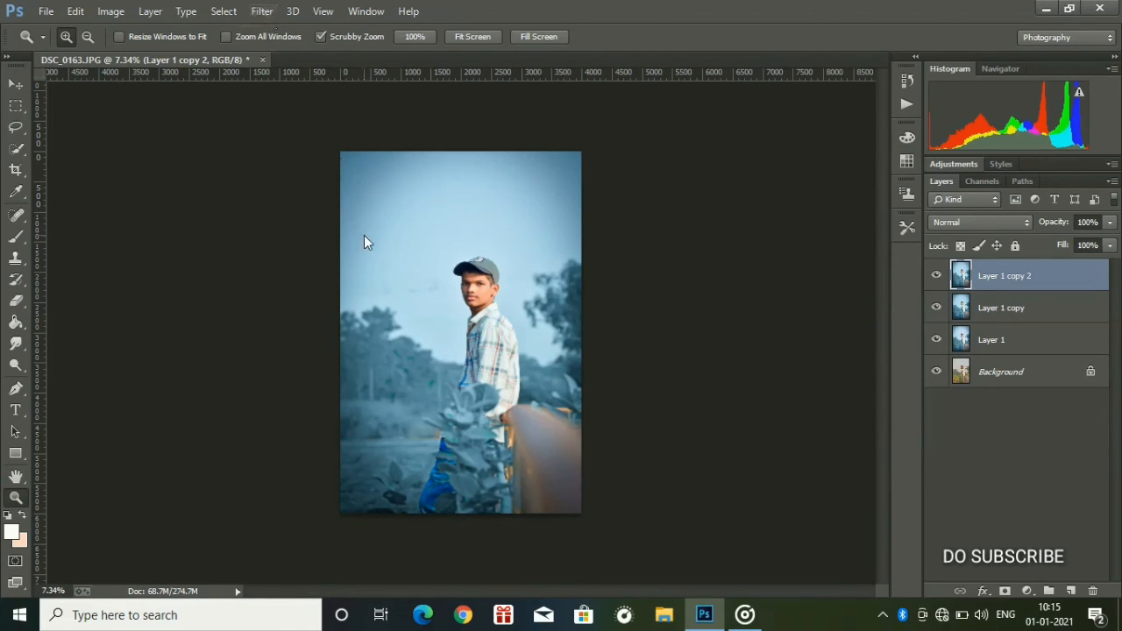
left_click_drag(440, 281, 461, 297)
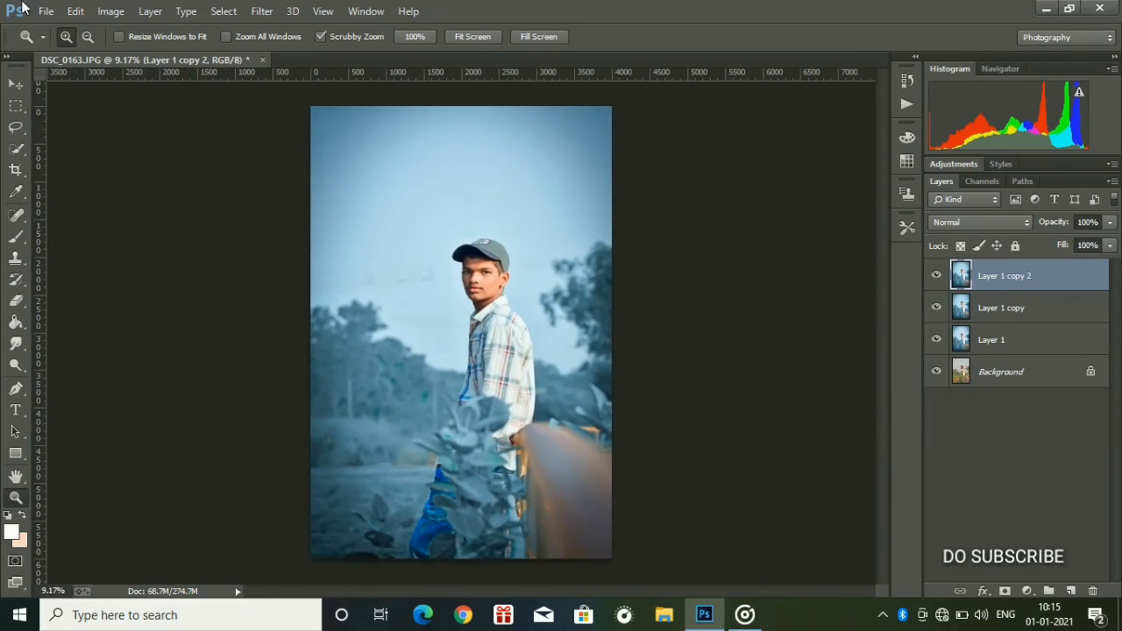
Place the image "81 reference of picsart light effect full hd" into the document and set its blending mode to Screen.
left_click(46, 11)
left_click(104, 248)
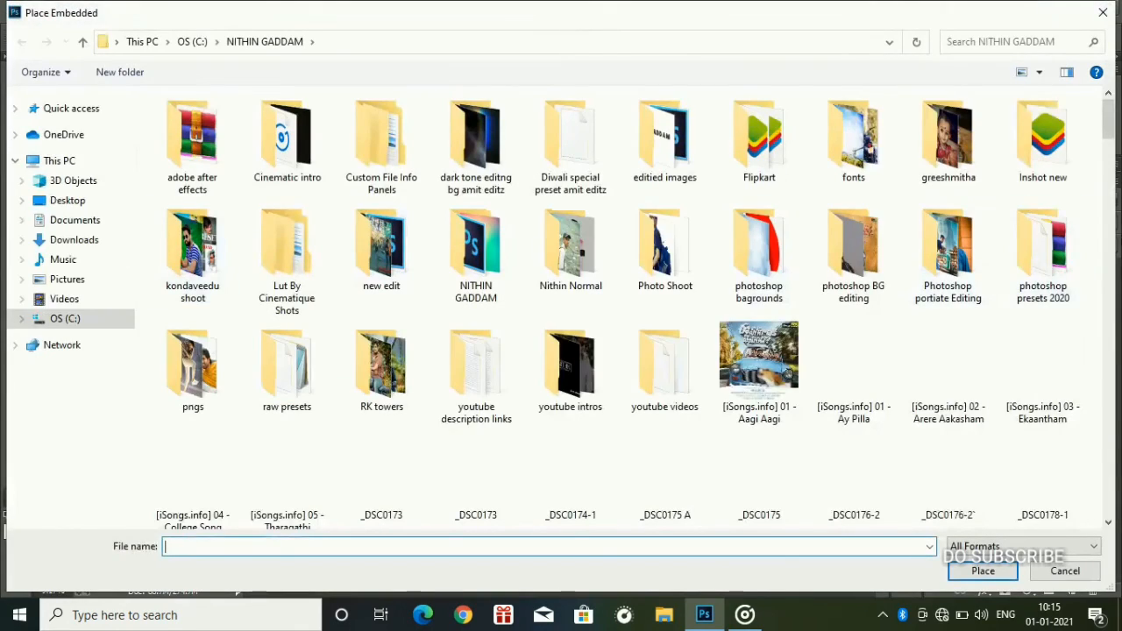
left_click_drag(1106, 123, 1104, 198)
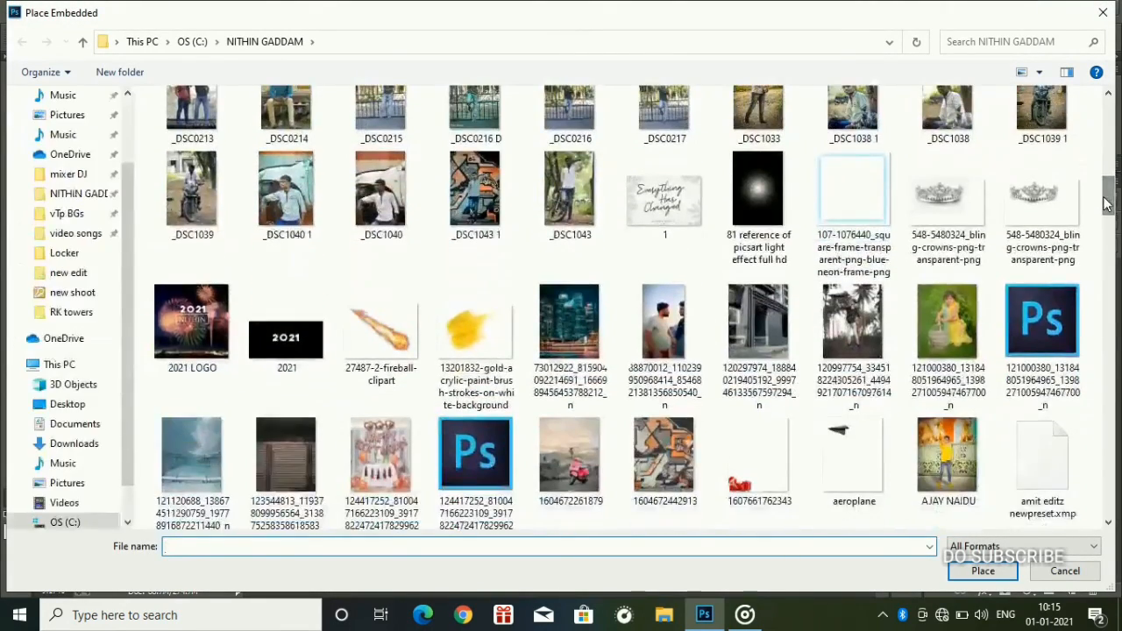
double_click(753, 204)
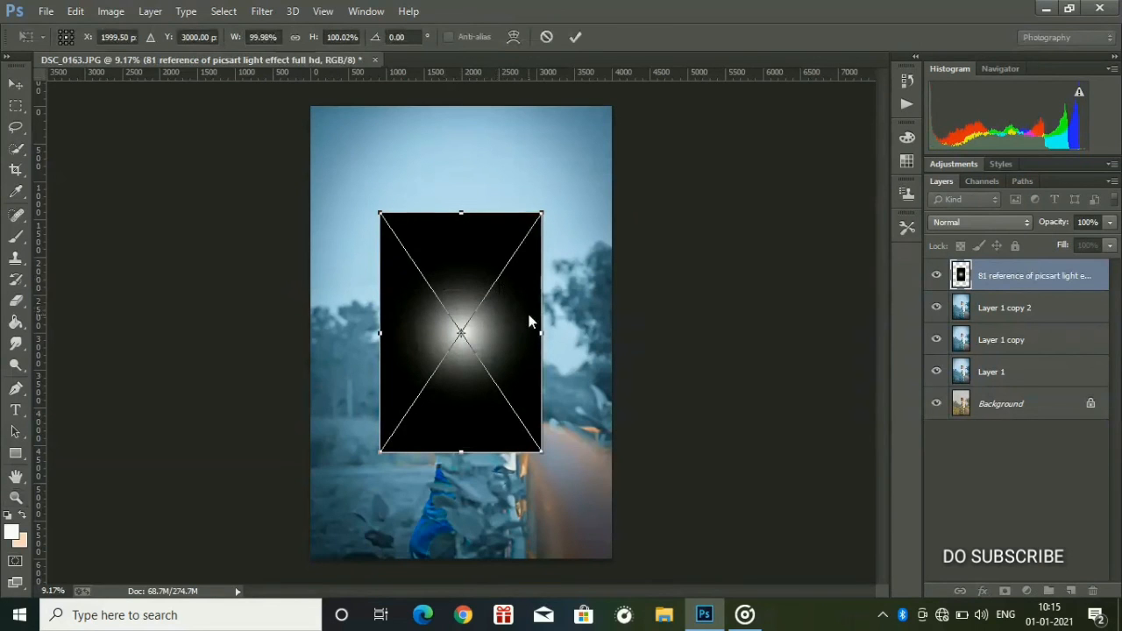
left_click(948, 221)
left_click(951, 140)
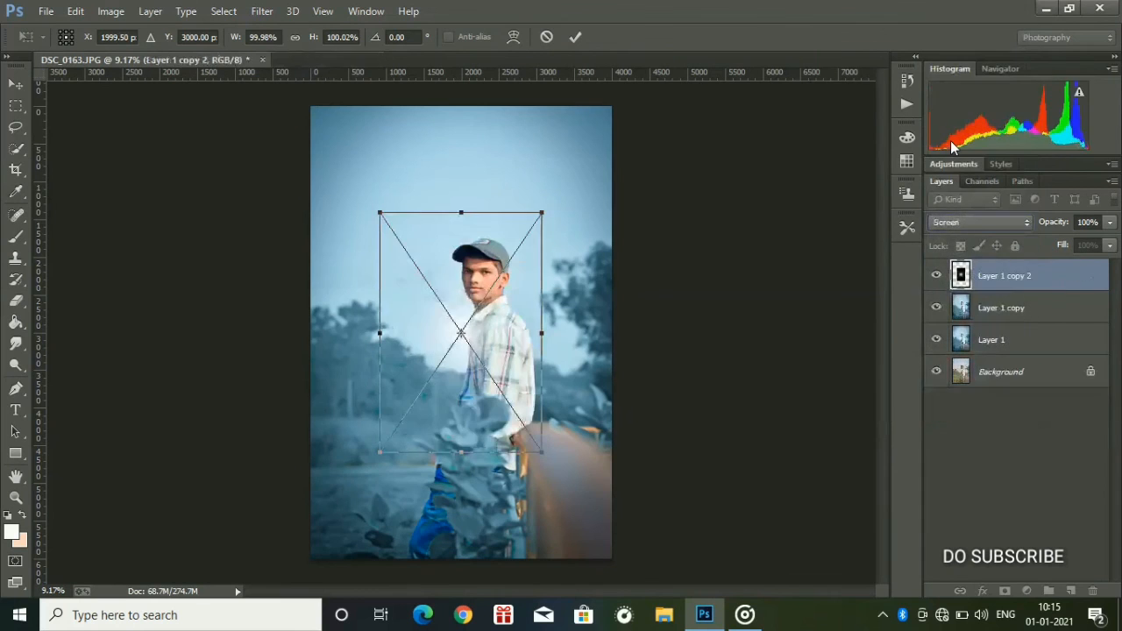
Scale the placed light effect to about 214% and centre its glow just outside the photo's lower-left corner, committing the placement.
left_click_drag(516, 346, 516, 350)
left_click_drag(397, 167, 476, 270)
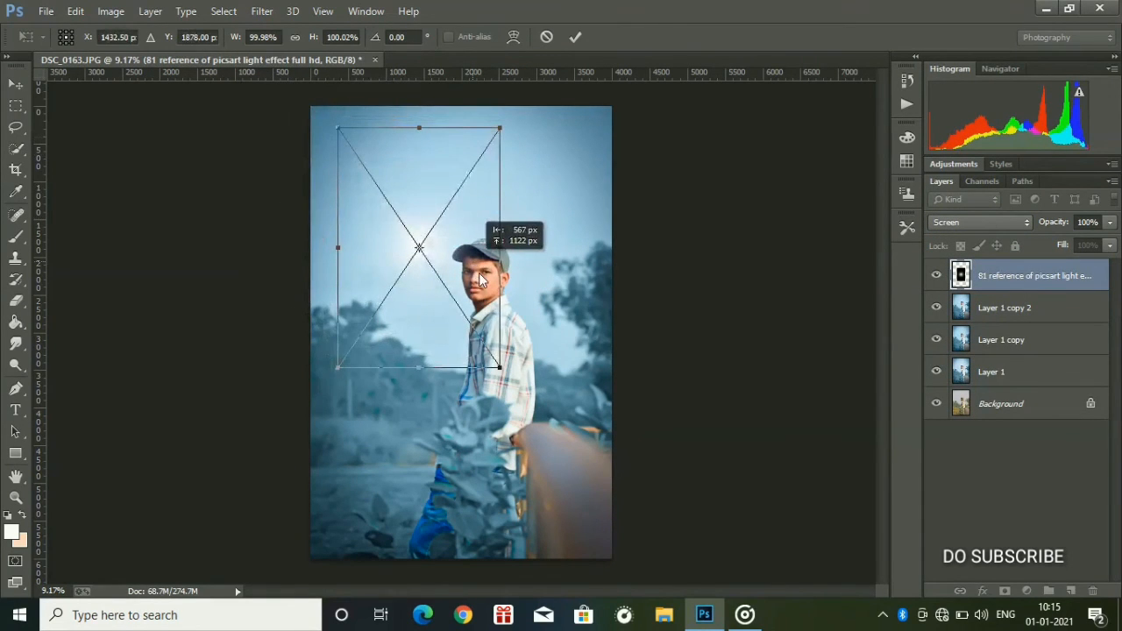
left_click_drag(389, 136, 435, 143)
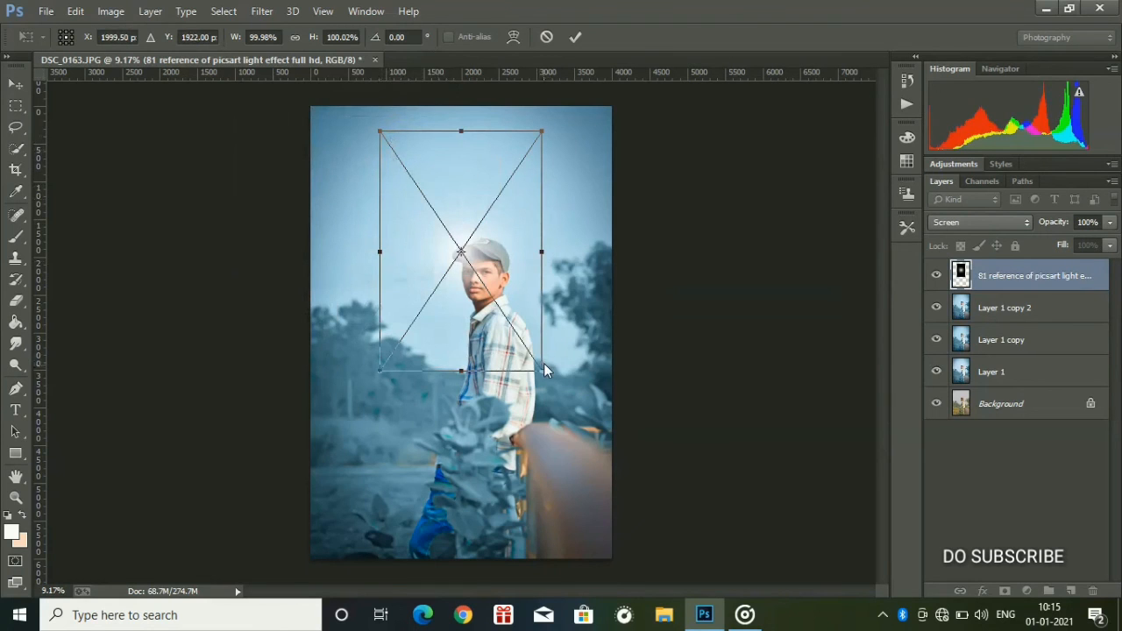
left_click_drag(545, 370, 817, 592)
left_click_drag(657, 446, 371, 360)
key("ctrl+minus")
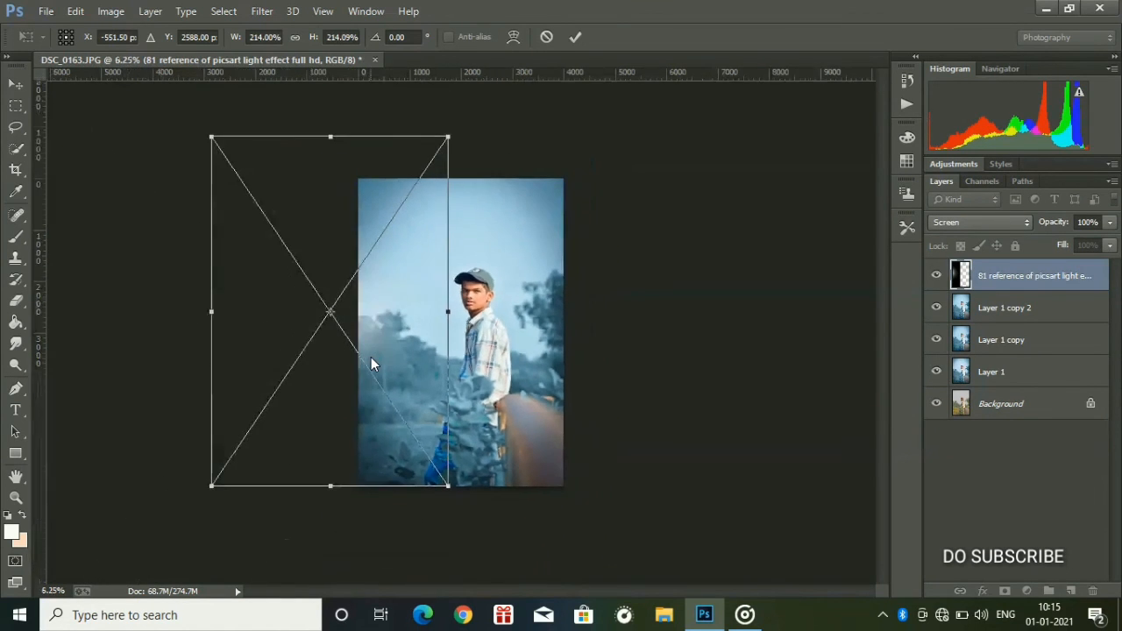
key("ctrl+minus")
left_click_drag(400, 350, 403, 505)
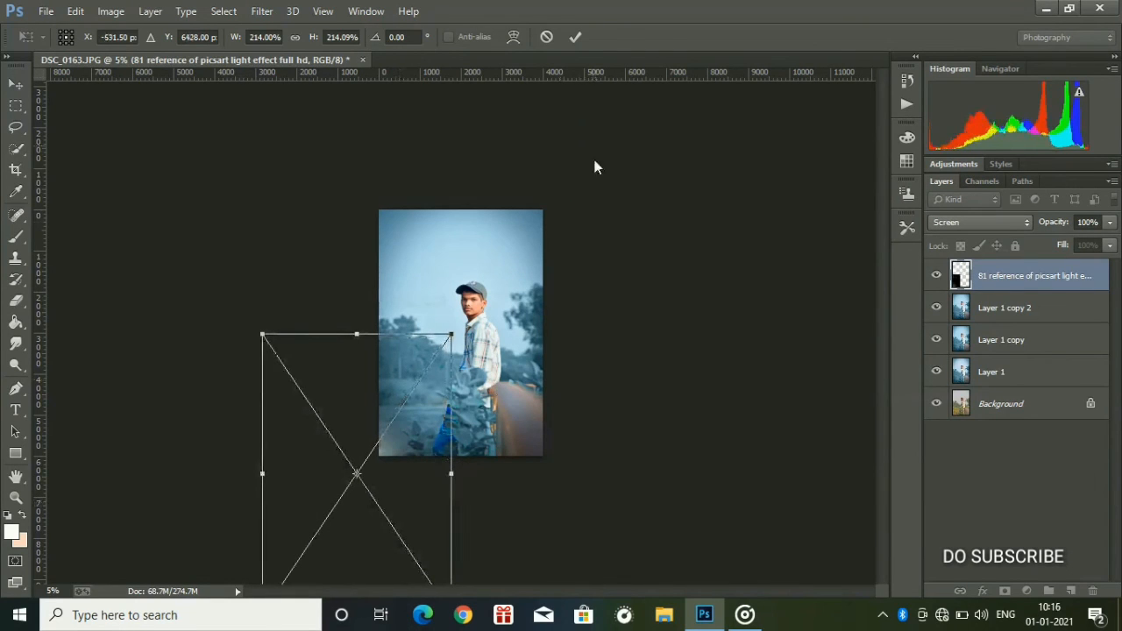
left_click(576, 37)
left_click(576, 38)
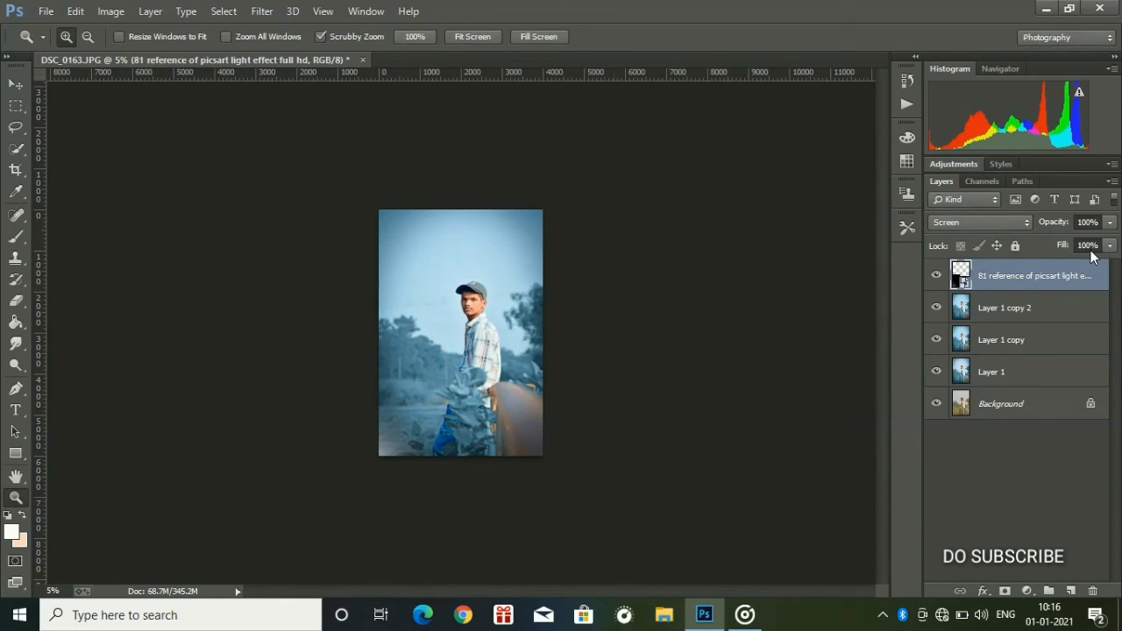
Set the light effect layer's fill to 47% and compare the portrait with and without the glow.
left_click(1098, 248)
type("47")
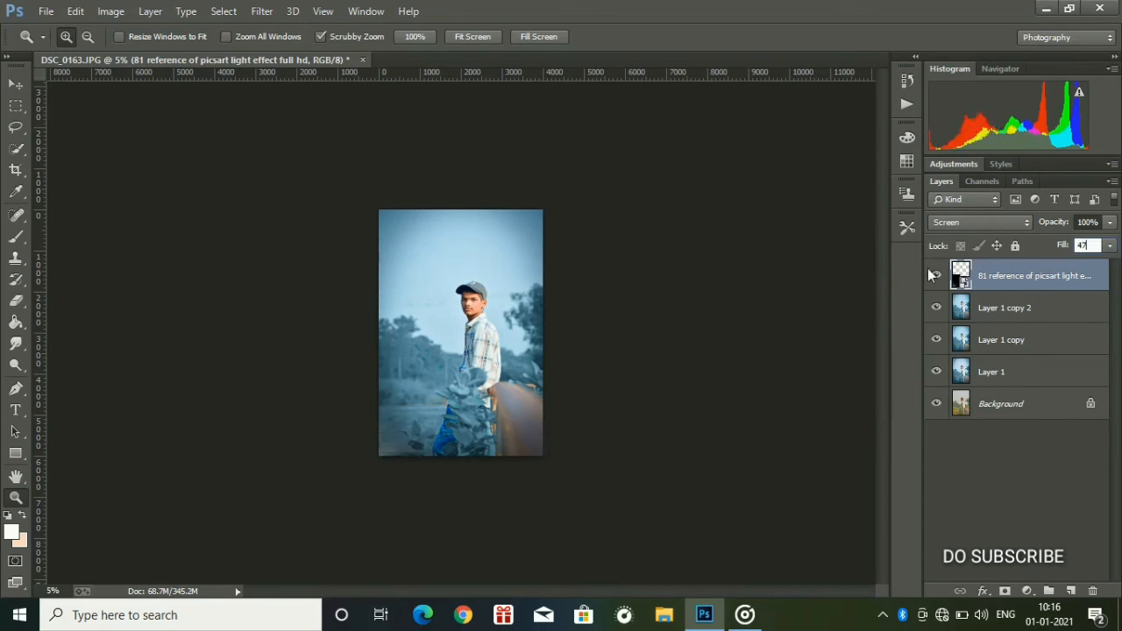
left_click(502, 37)
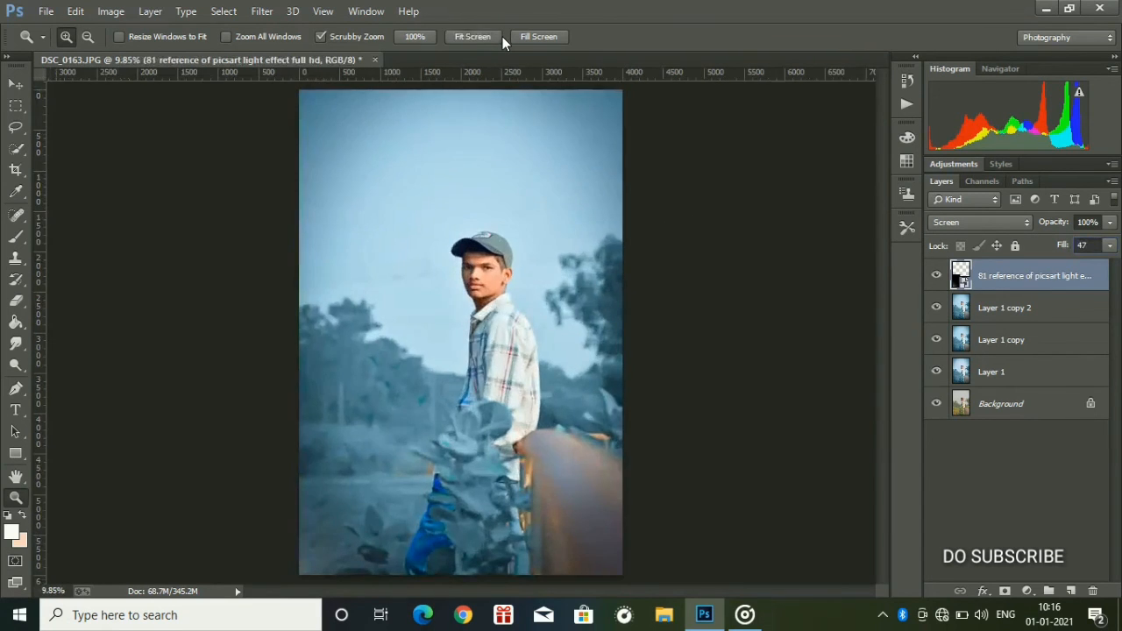
left_click(939, 280)
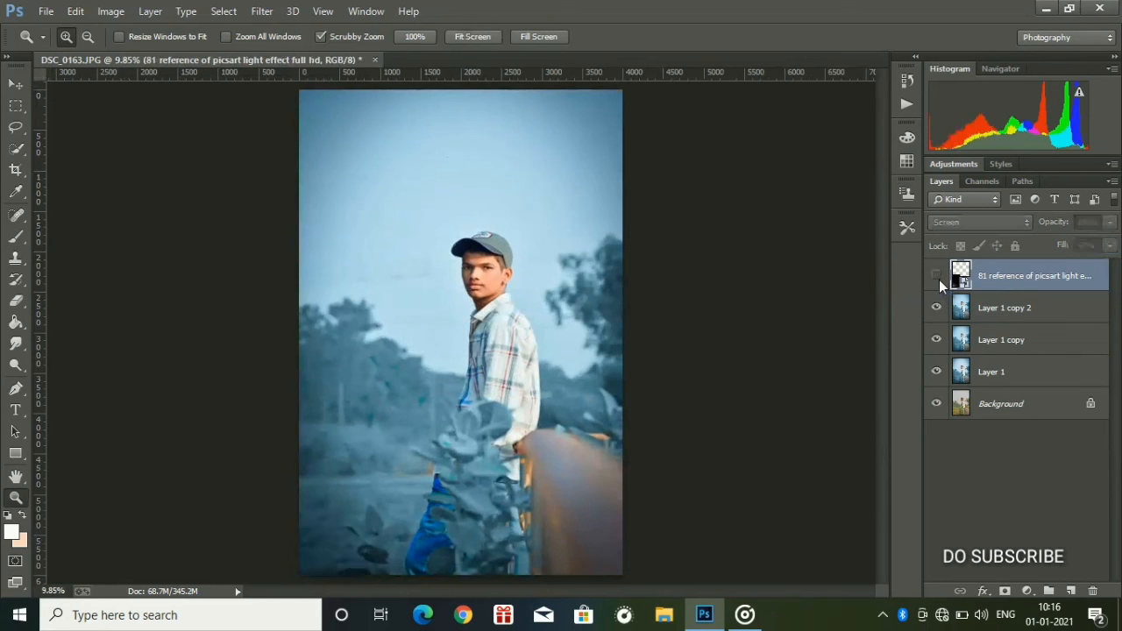
left_click(940, 280)
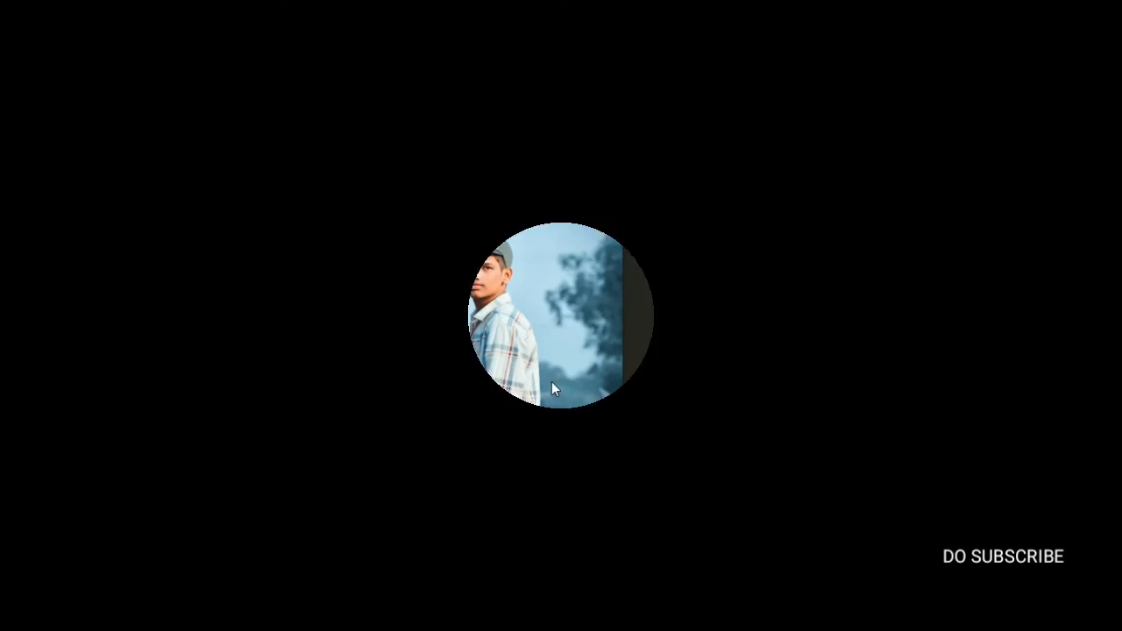